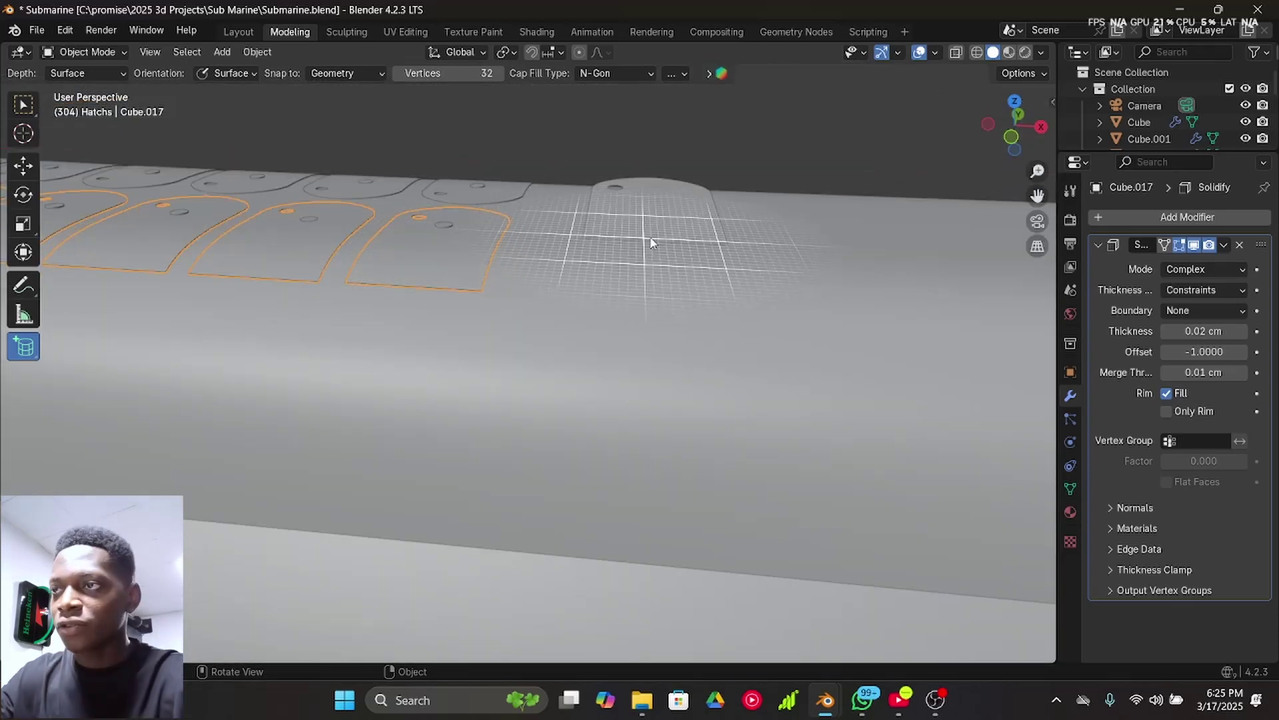
# - Add a Solidify modifier to the separate hatch panel that stands apart from the rows of hatches
pyautogui.click(650, 216)
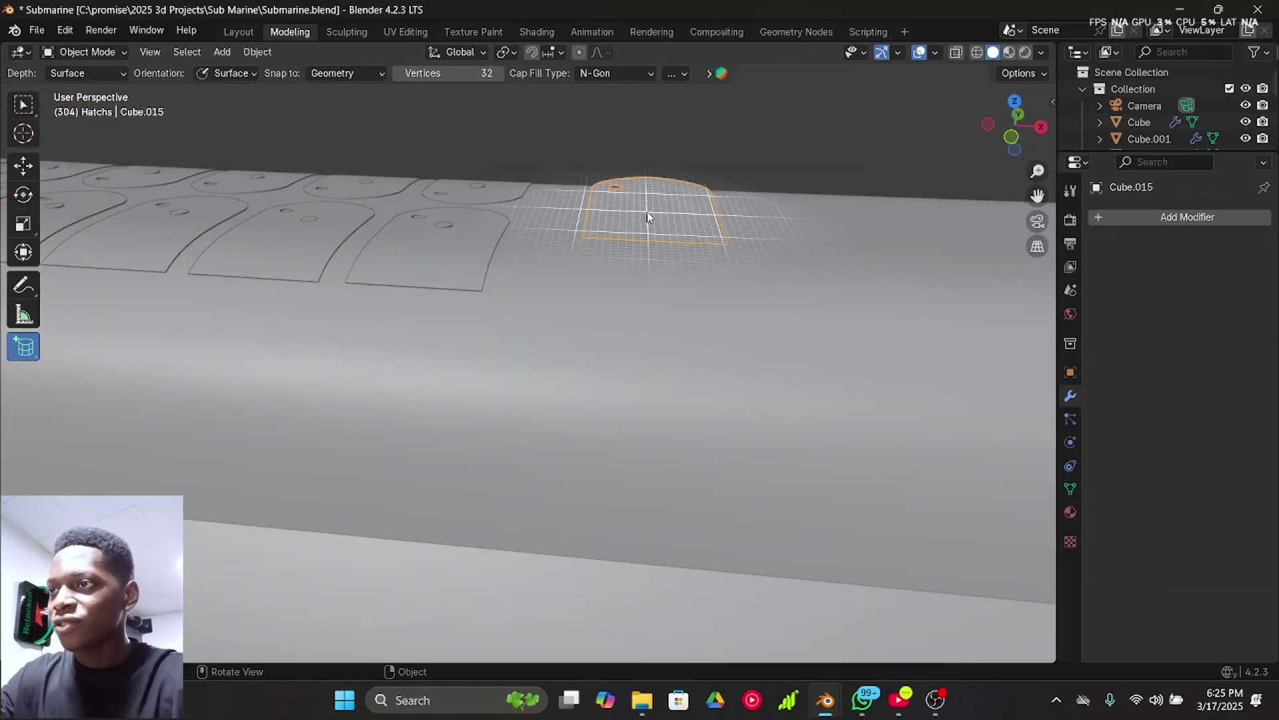
pyautogui.moveTo(648, 214); pyautogui.dragTo(632, 228, button='middle')
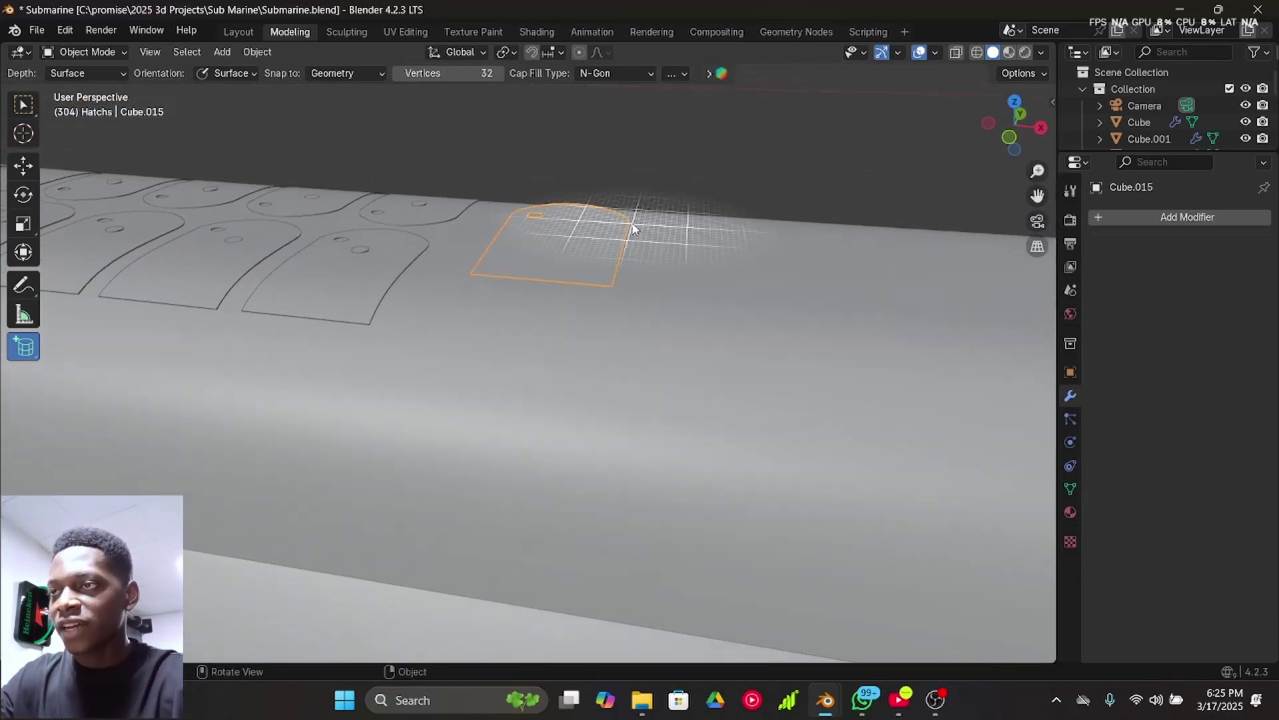
pyautogui.click(1210, 217)
pyautogui.moveTo(1166, 211)
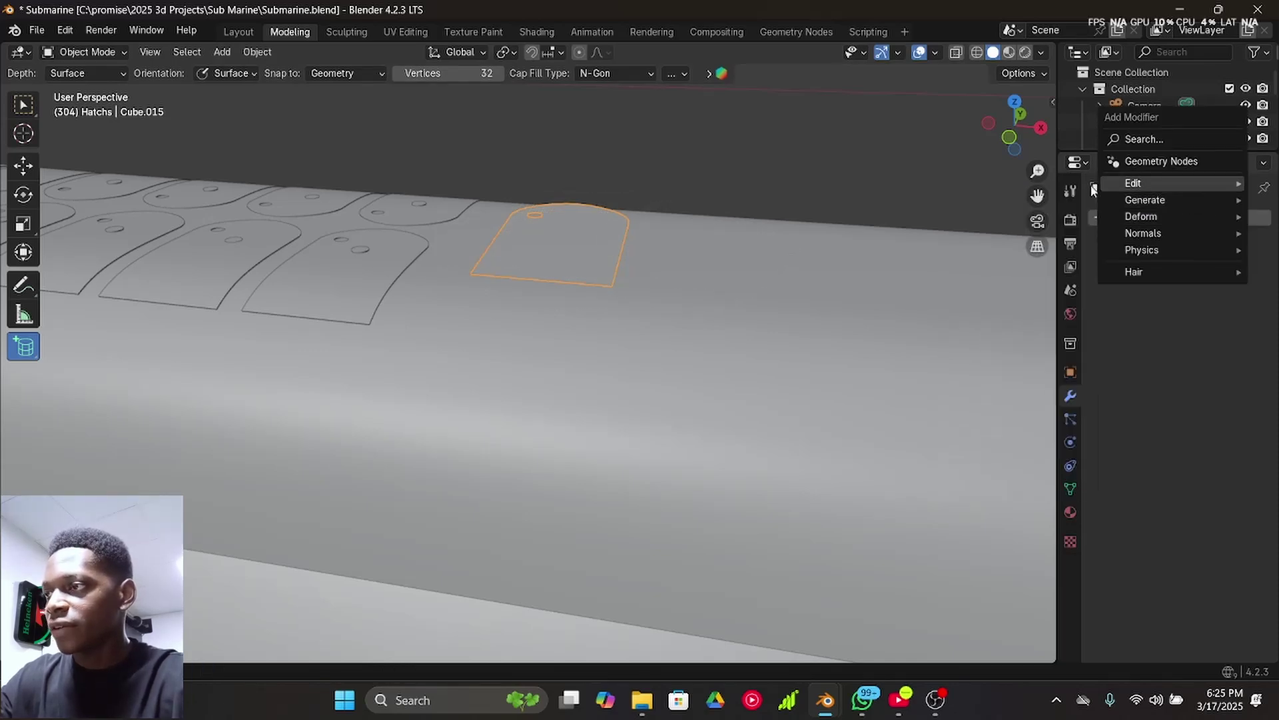
pyautogui.press('Escape')
pyautogui.click(1188, 218)
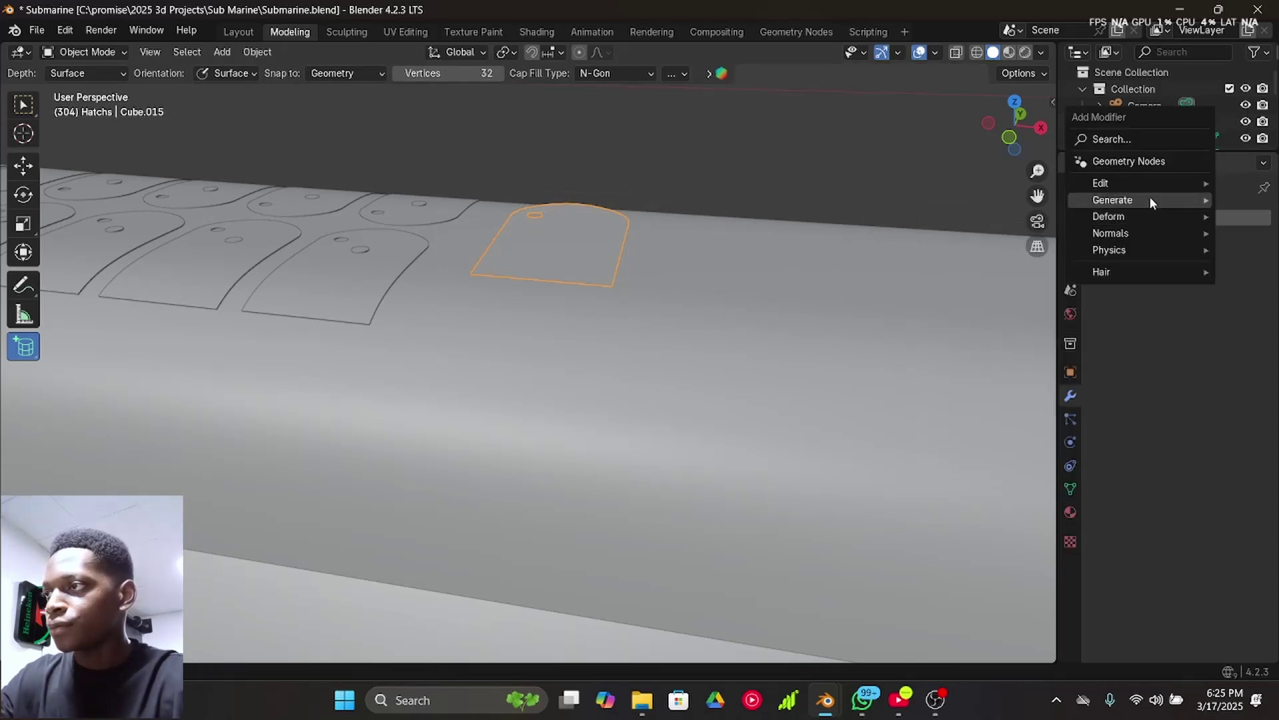
pyautogui.moveTo(1150, 200)
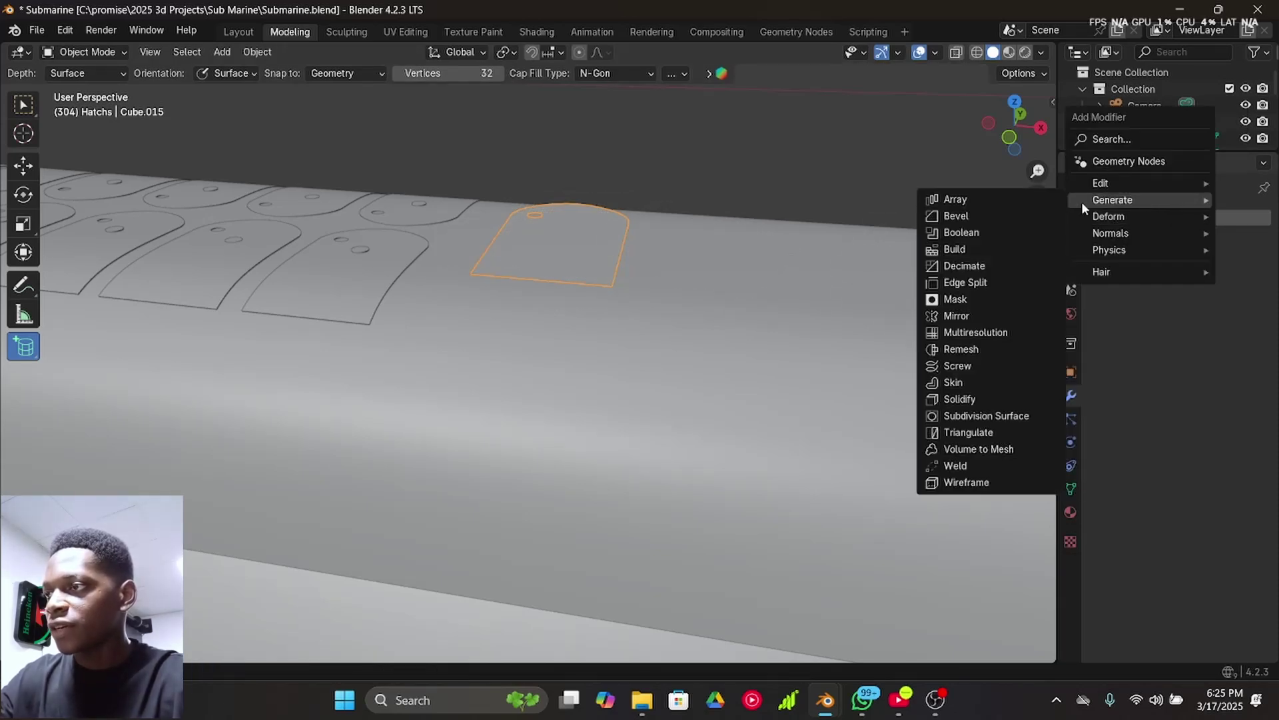
pyautogui.click(962, 399)
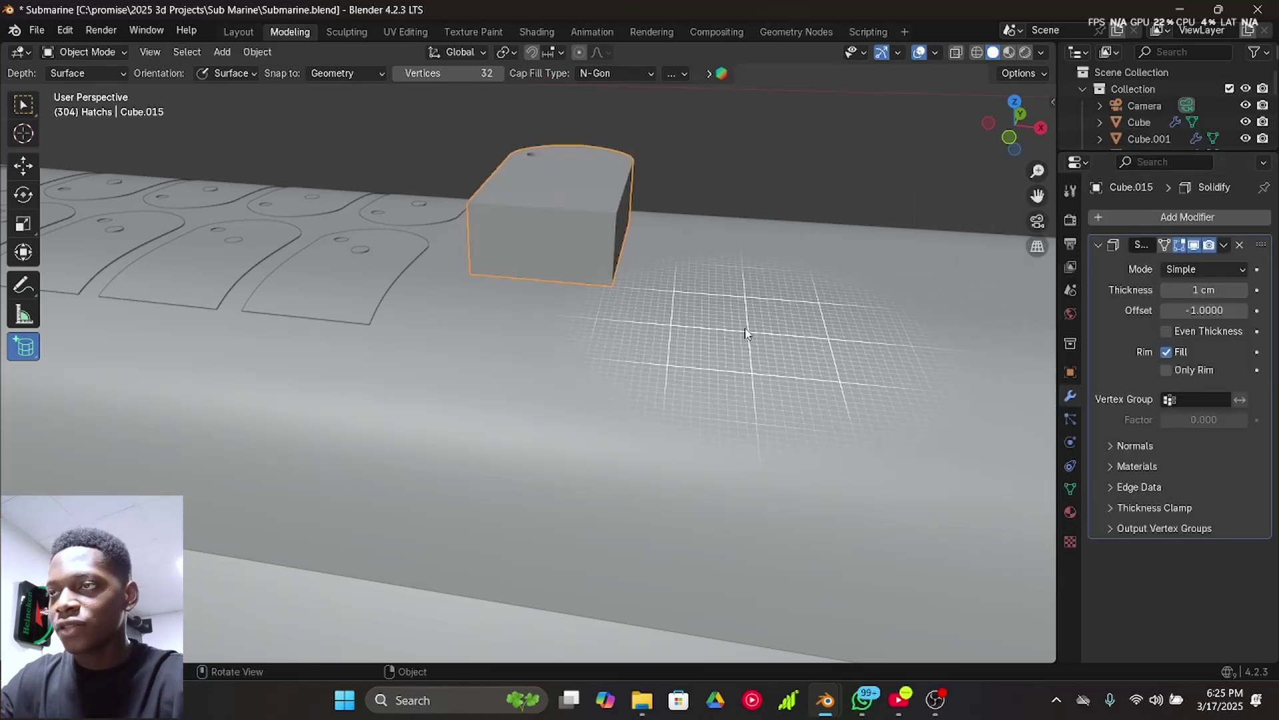
# - Set the hatch panel's Solidify thickness to 0.2 cm
pyautogui.click(1196, 290)
pyautogui.press('Home')
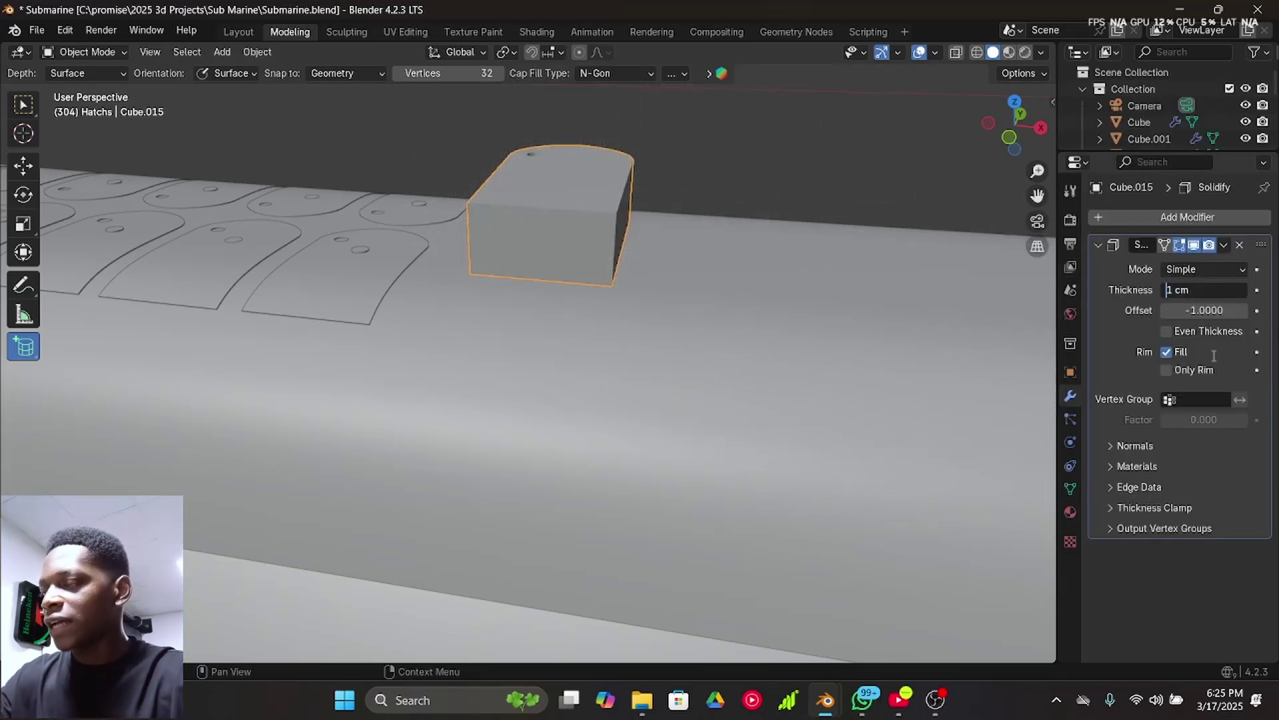
pyautogui.write('0')
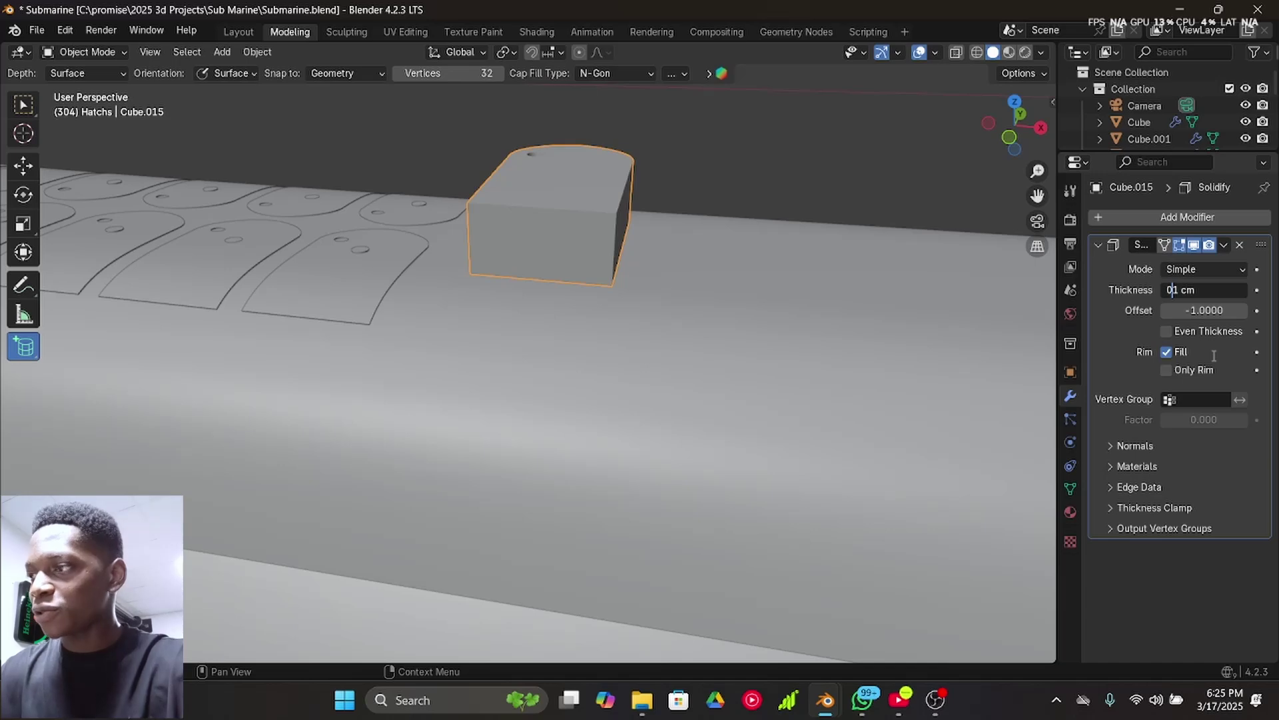
pyautogui.write('.')
pyautogui.press('BackSpace')
pyautogui.press('BackSpace')
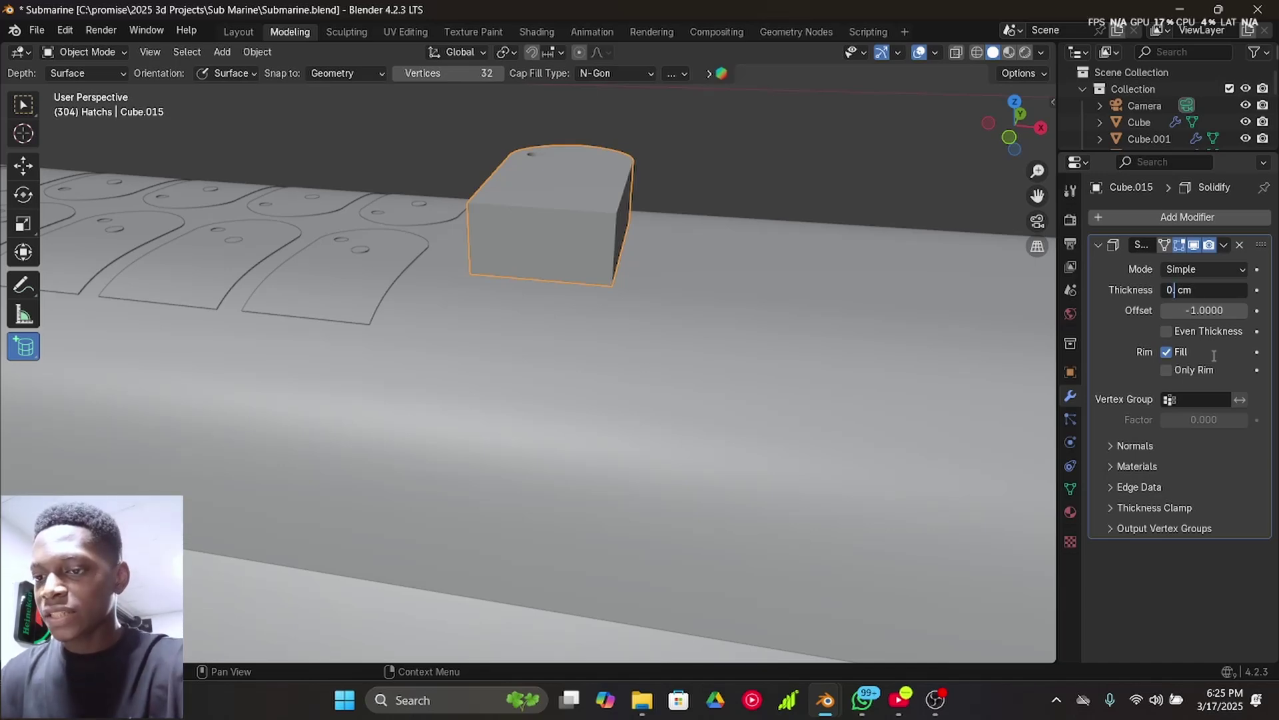
pyautogui.write('.2')
pyautogui.press('Return')
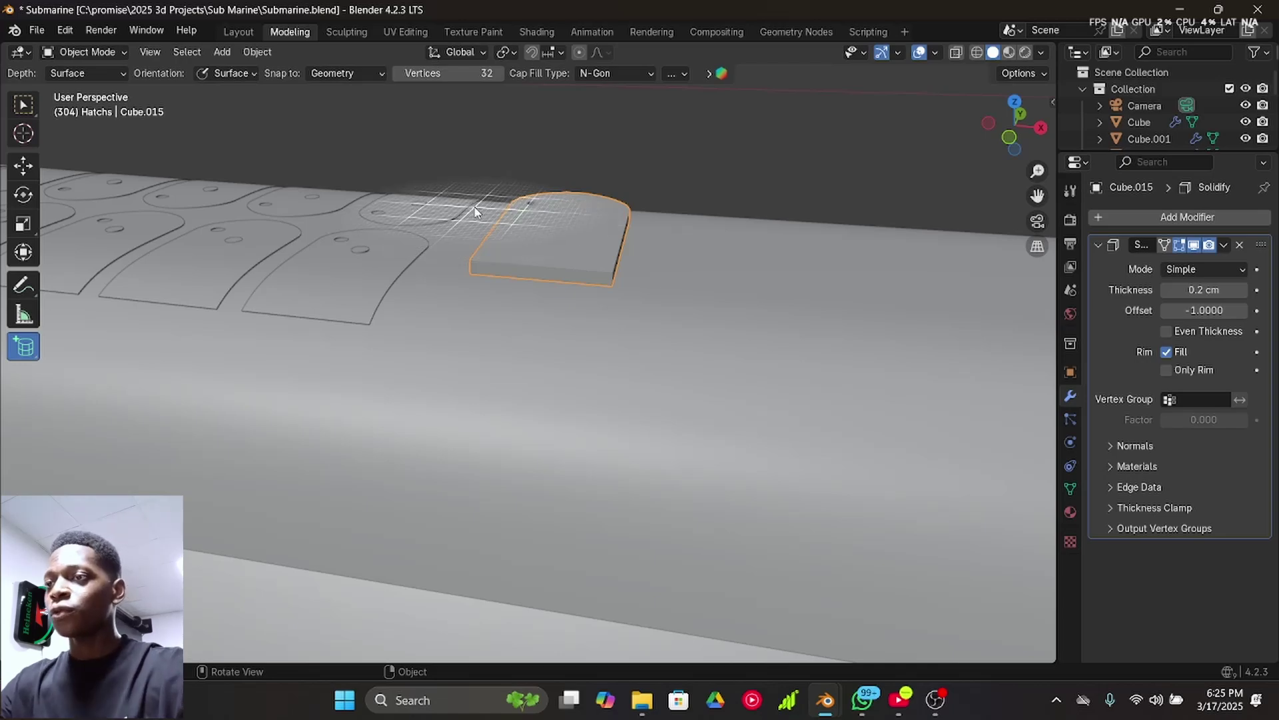
# - Lower the hatch panel along the global Z axis toward the hull and check its fit on the surface
pyautogui.press('g')
pyautogui.press('z')
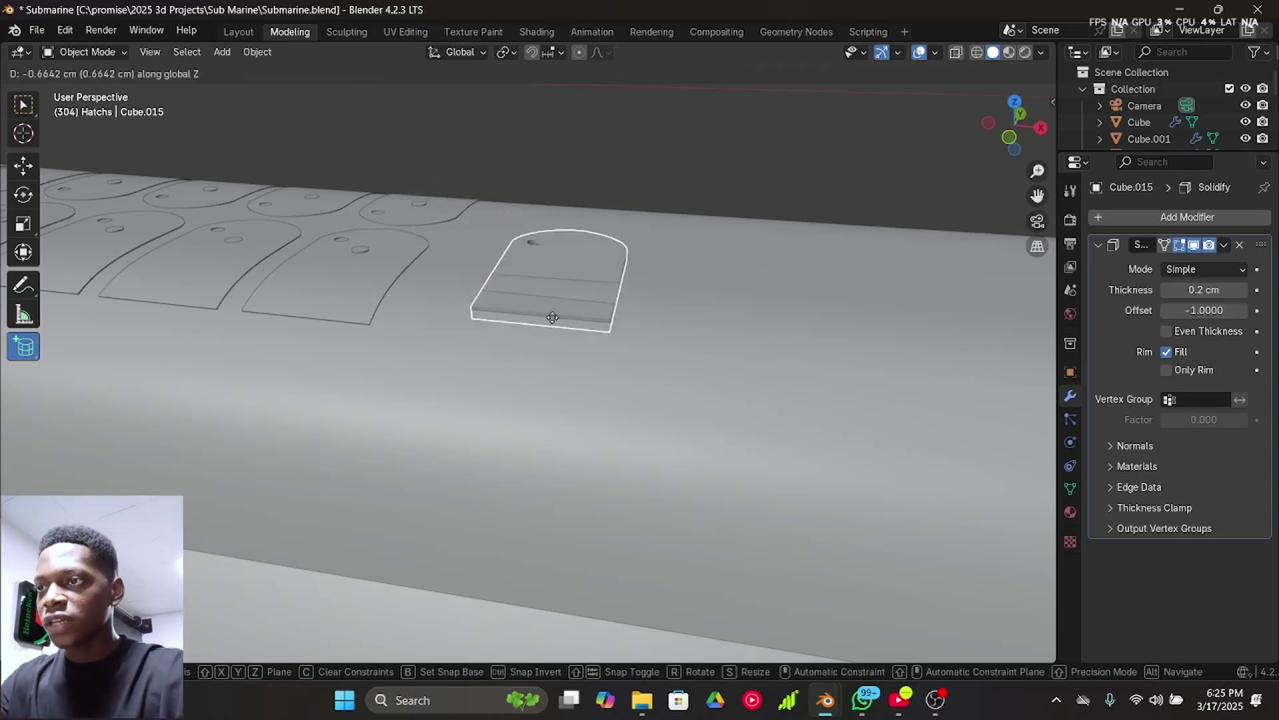
pyautogui.click(545, 306)
pyautogui.moveTo(546, 306); pyautogui.dragTo(527, 329, button='middle')
pyautogui.scroll(4, 527, 330)
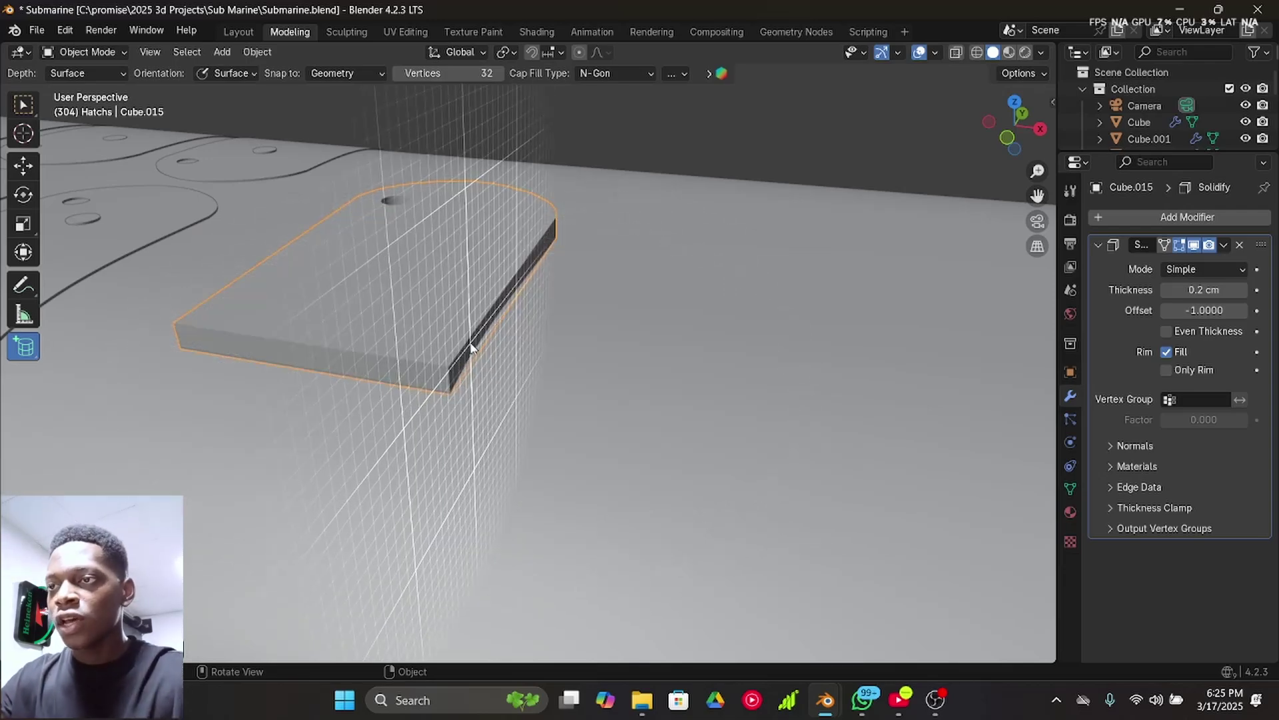
pyautogui.moveTo(471, 349); pyautogui.dragTo(489, 345, button='middle')
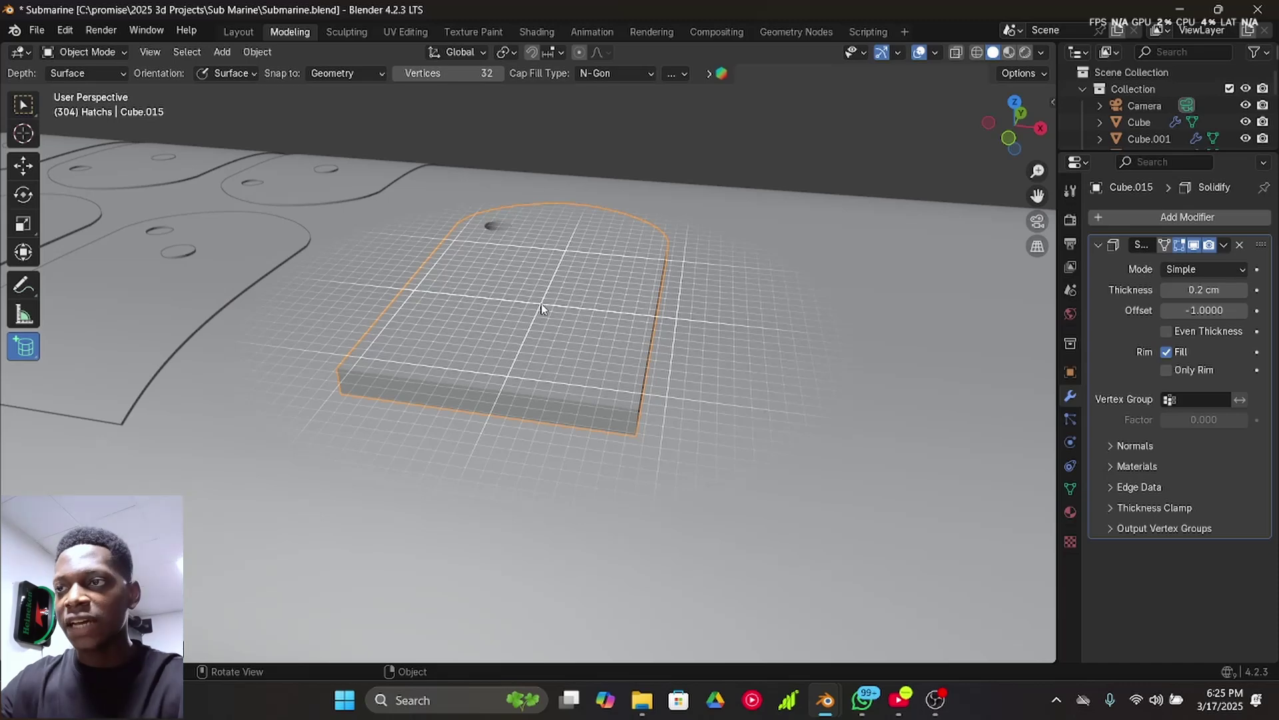
pyautogui.scroll(-5, 541, 308)
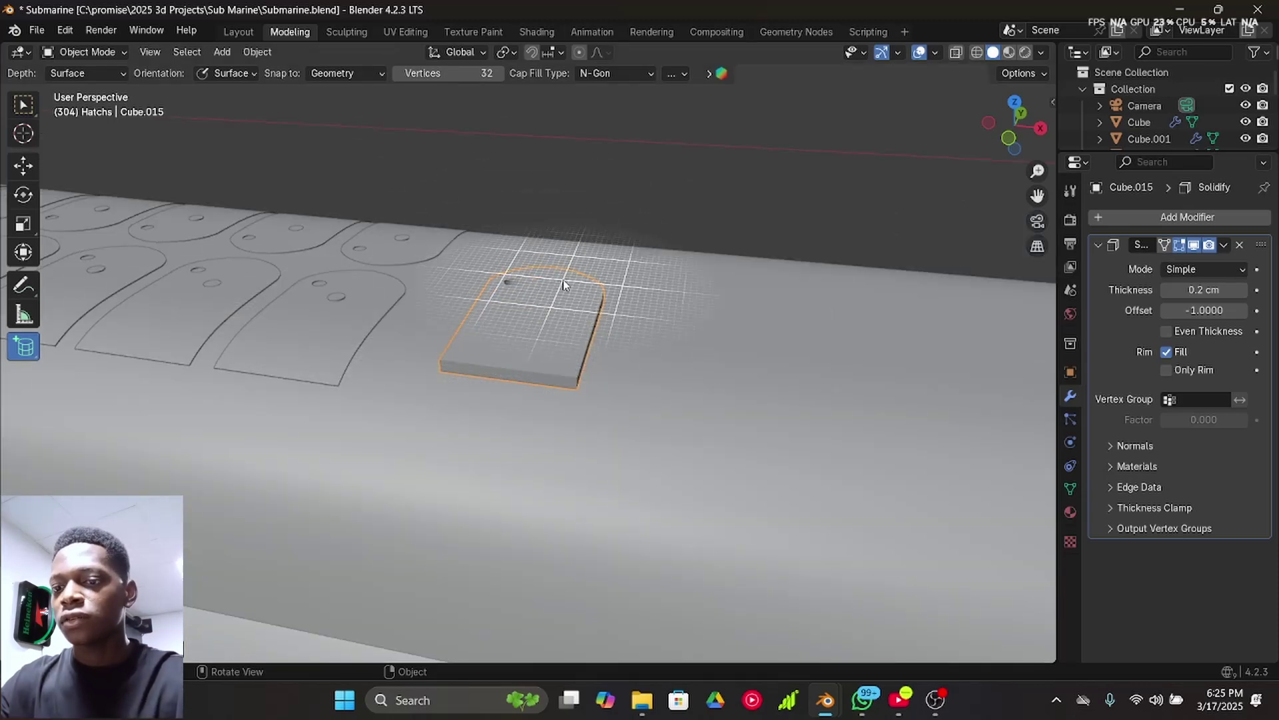
# - Convert the hatch panel to a mesh so its Solidify modifier is baked into the geometry
pyautogui.press('Tab')
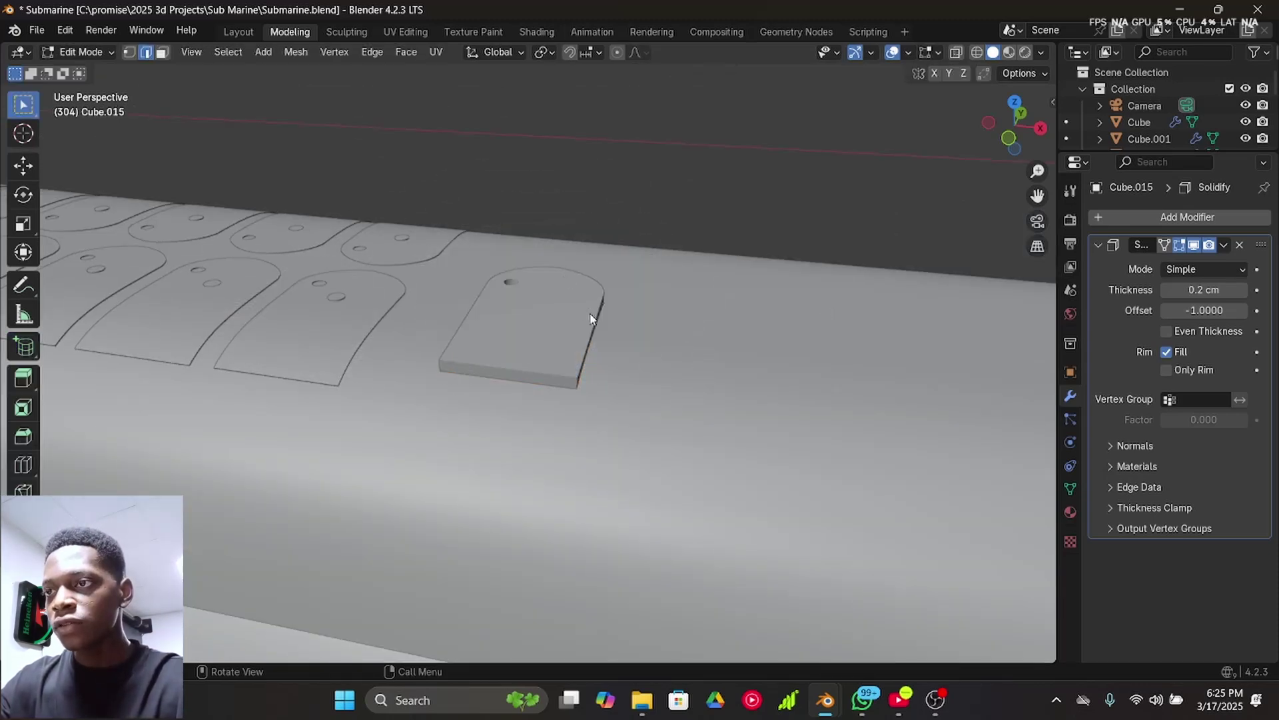
pyautogui.press('Tab')
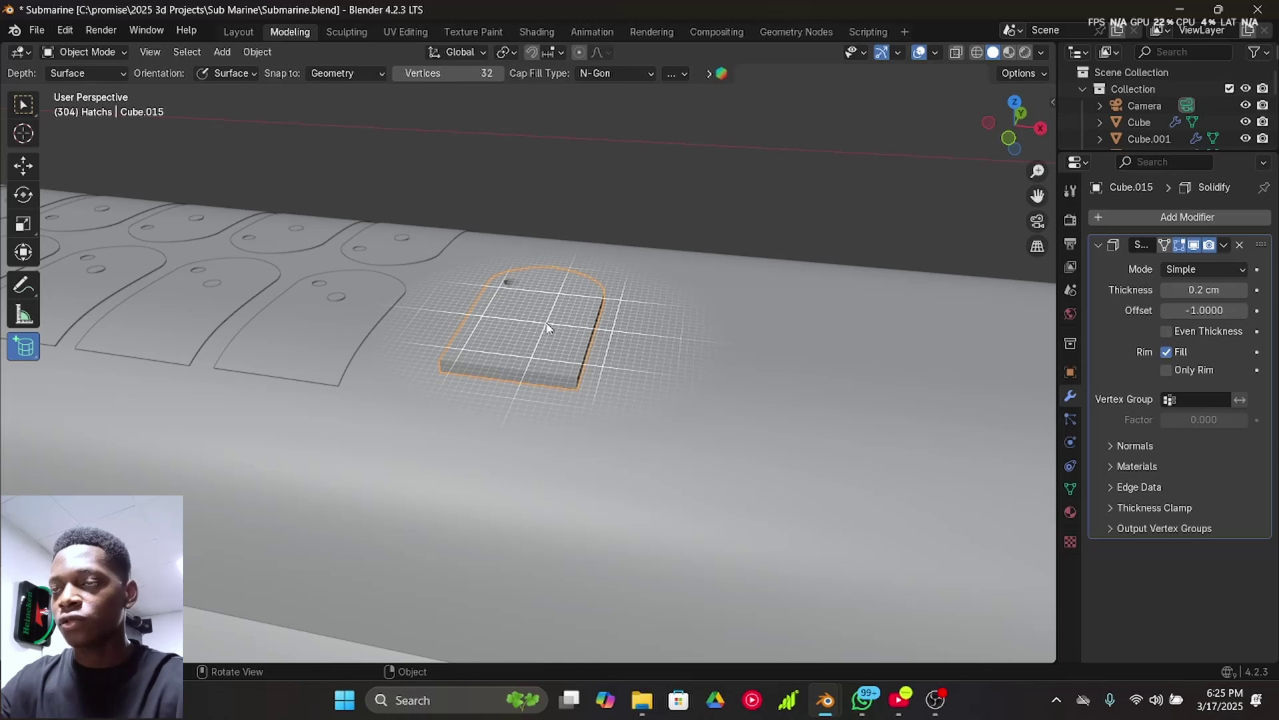
pyautogui.rightClick(604, 300)
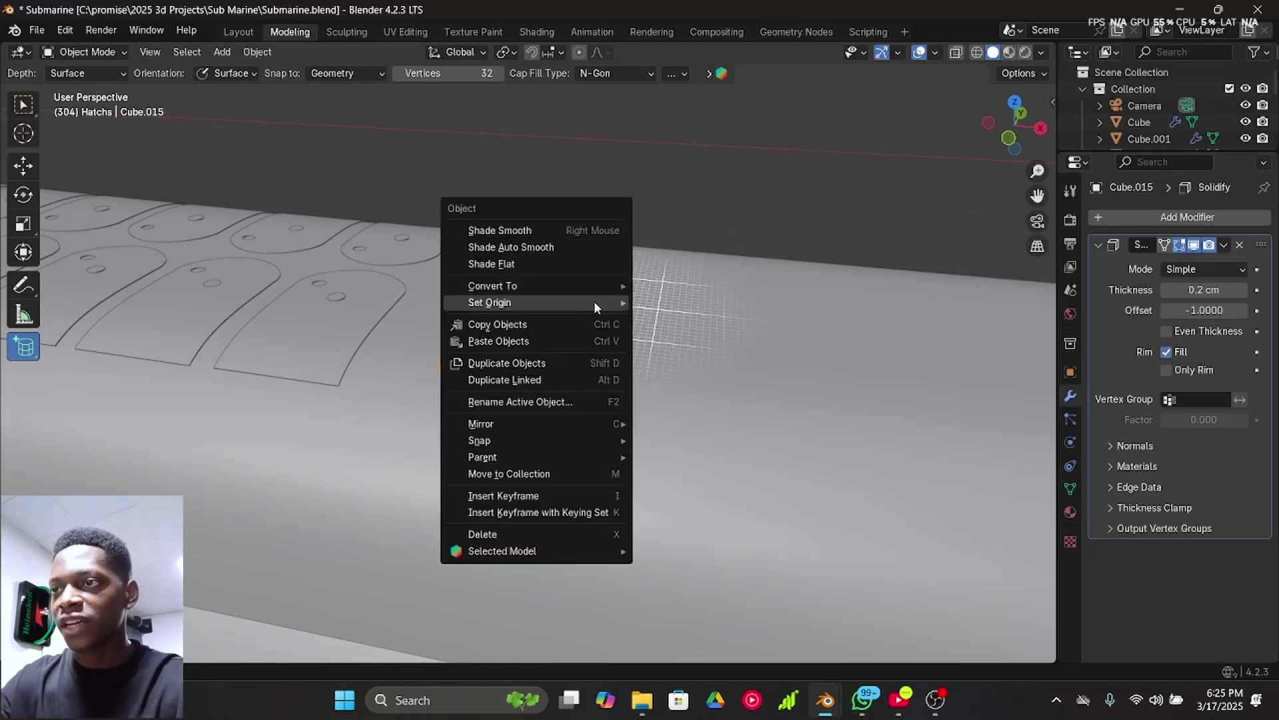
pyautogui.moveTo(535, 291)
pyautogui.click(697, 290)
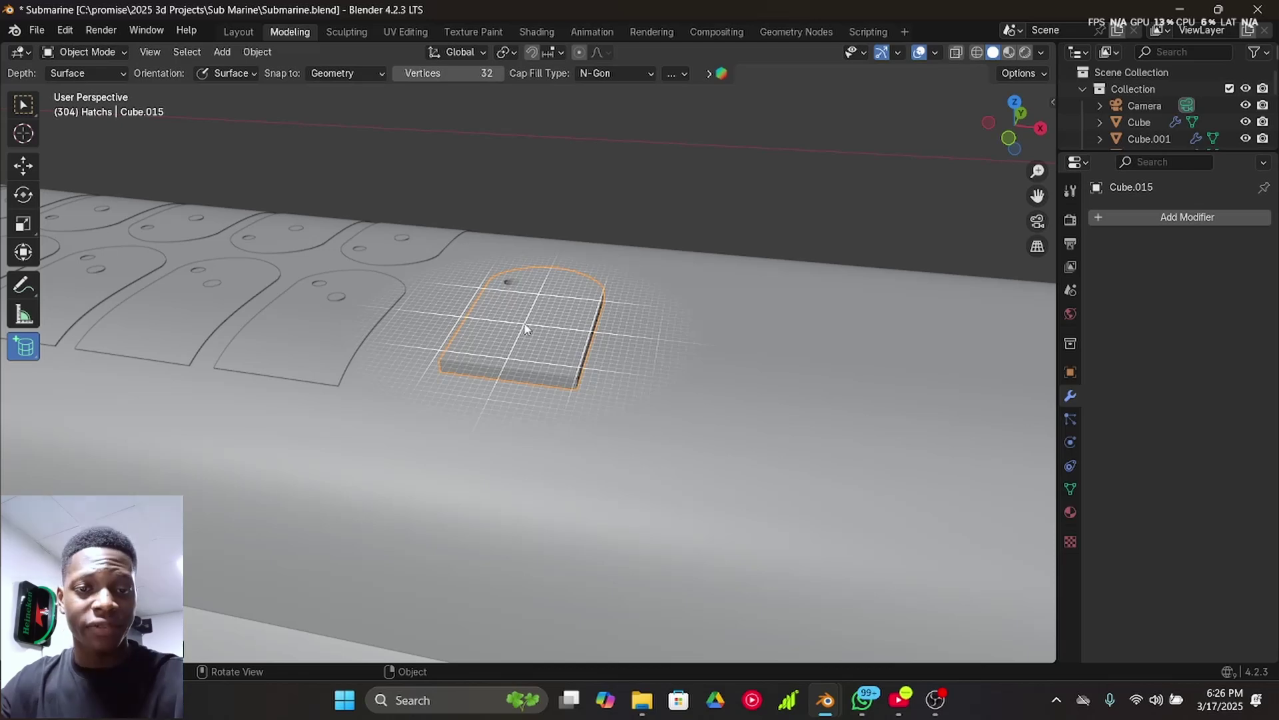
# - Unwrap the hatch panel's entire mesh with Smart UV Project, using a 66° angle limit and zero island margin
pyautogui.press('Tab')
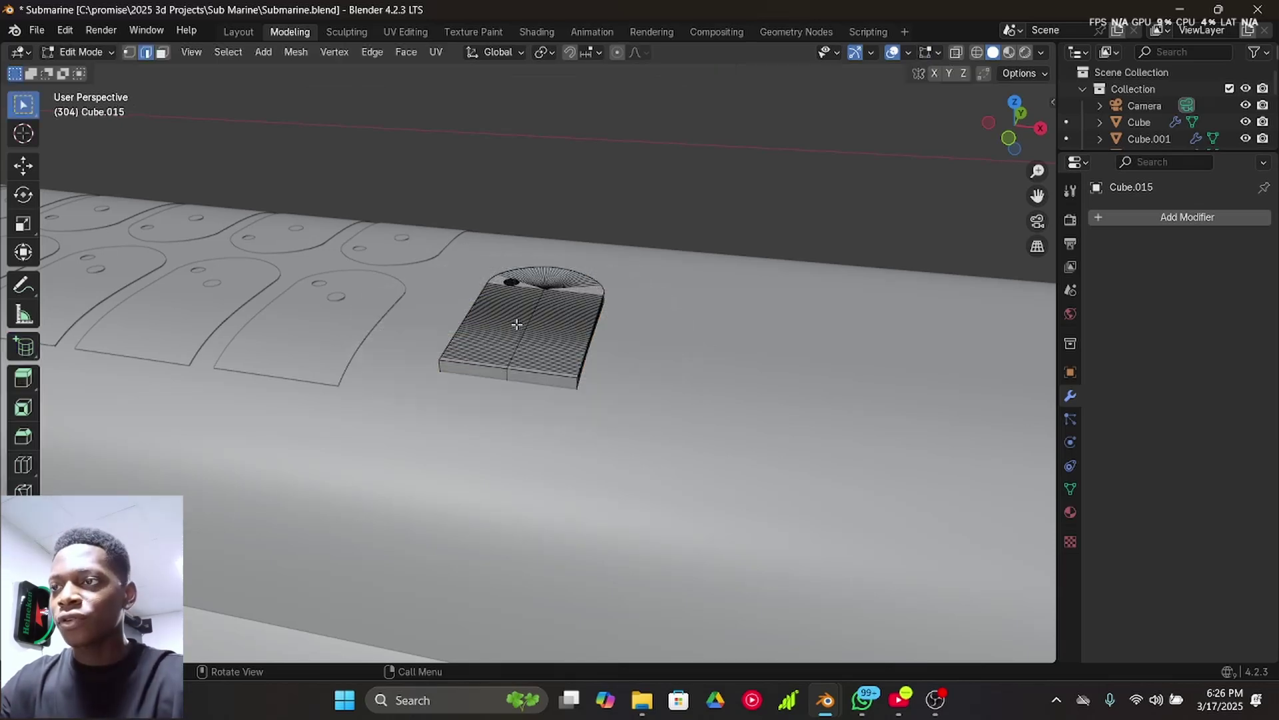
pyautogui.scroll(3, 521, 340)
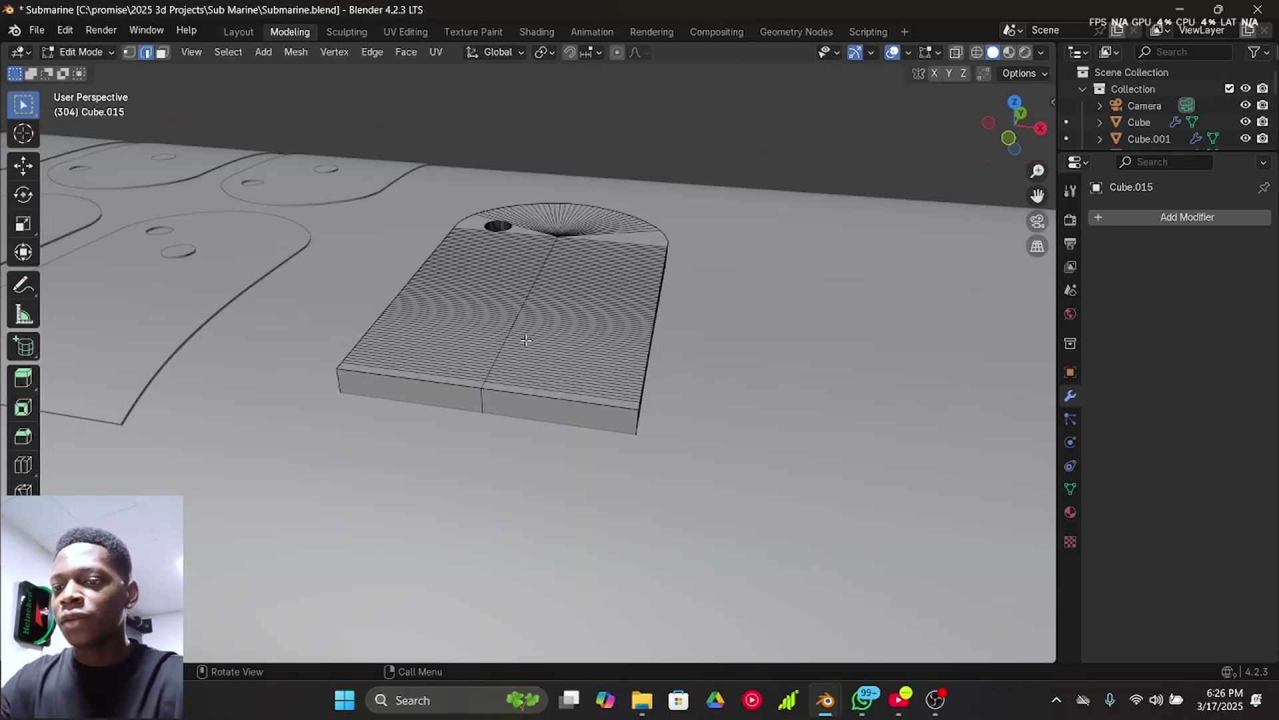
pyautogui.press('a')
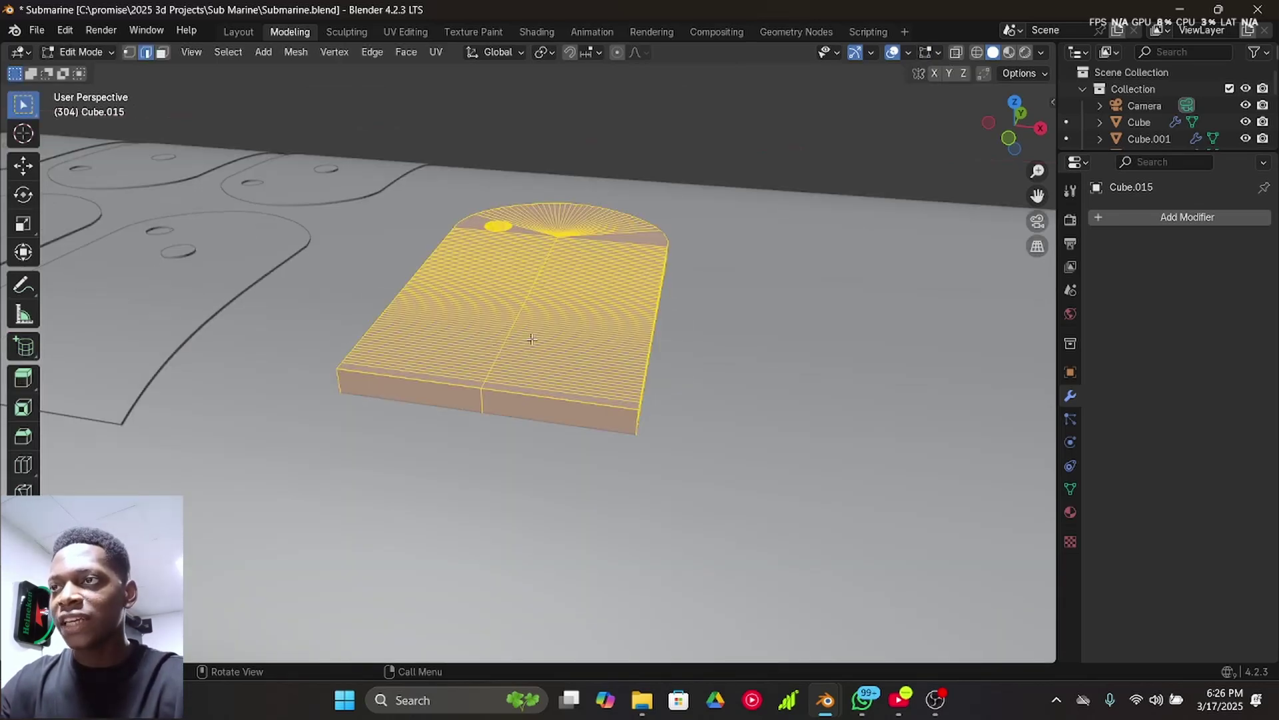
pyautogui.click(437, 53)
pyautogui.click(488, 93)
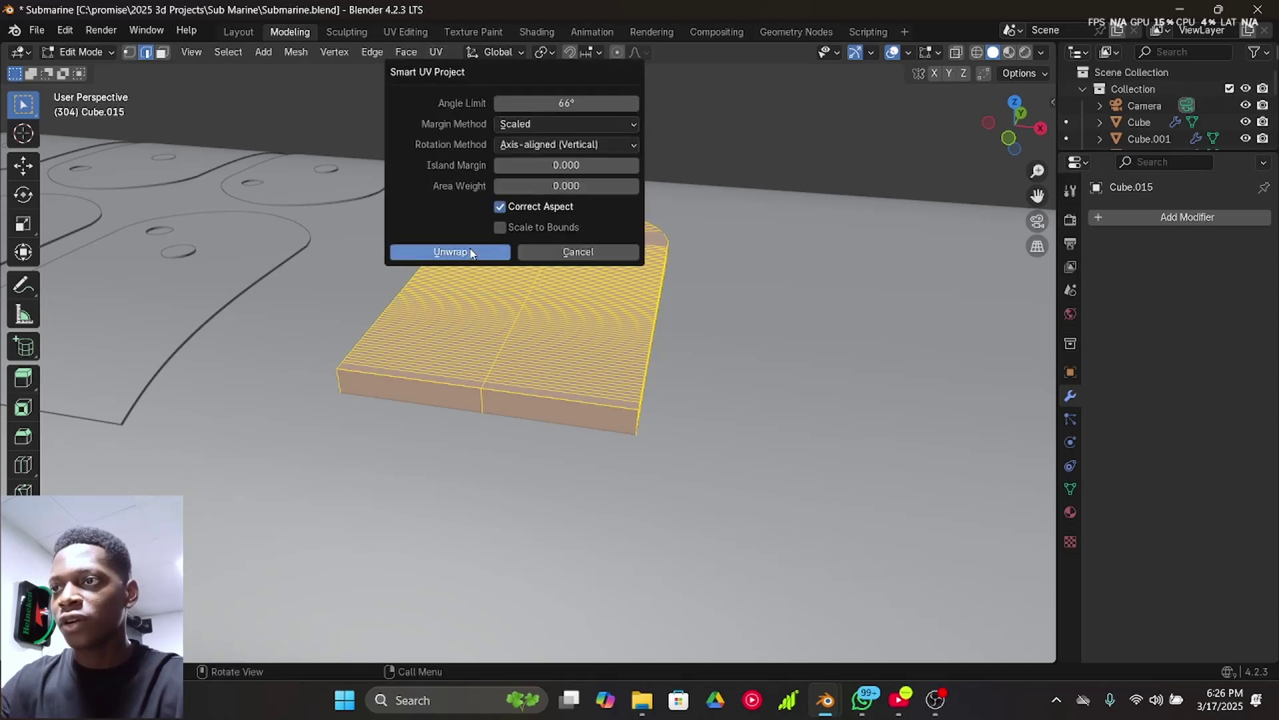
pyautogui.click(451, 252)
pyautogui.scroll(1, 604, 386)
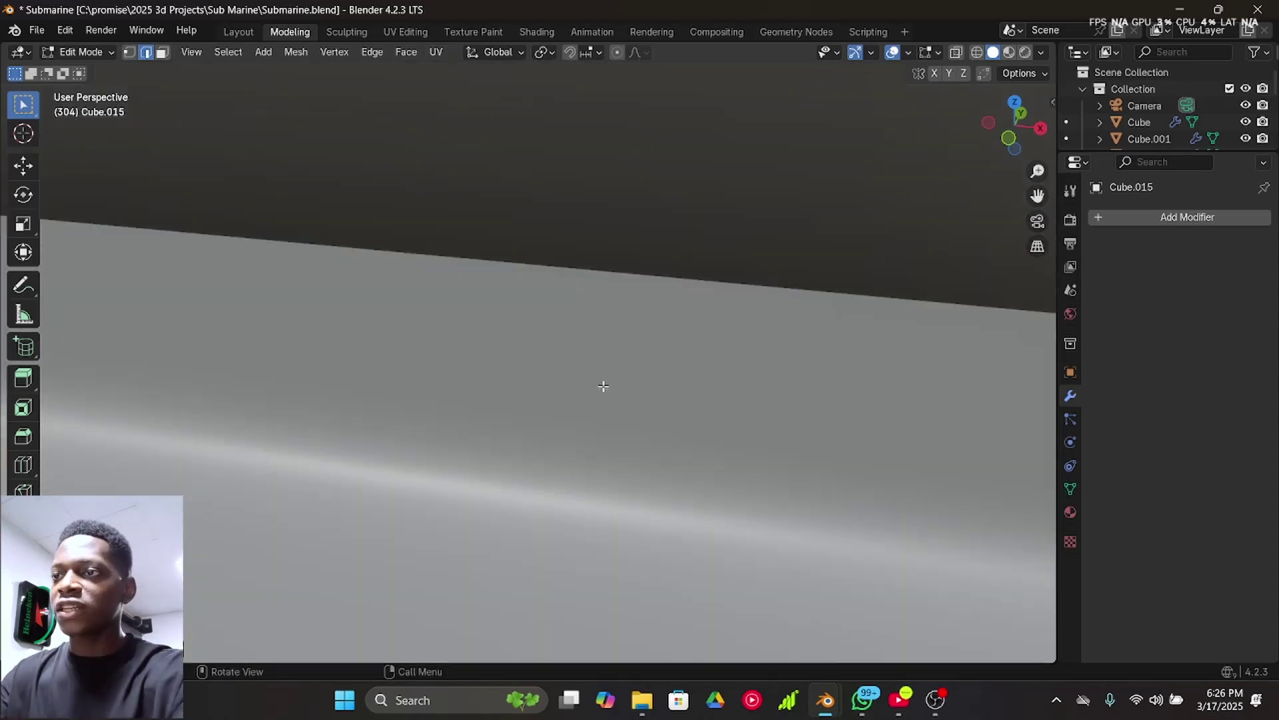
pyautogui.scroll(-1, 603, 386)
pyautogui.moveTo(561, 338)
pyautogui.keyDown('shift'); pyautogui.mouseDown(button='middle')
pyautogui.moveTo(600, 316)
pyautogui.moveTo(579, 337)
pyautogui.mouseUp(button='middle'); pyautogui.keyUp('shift')
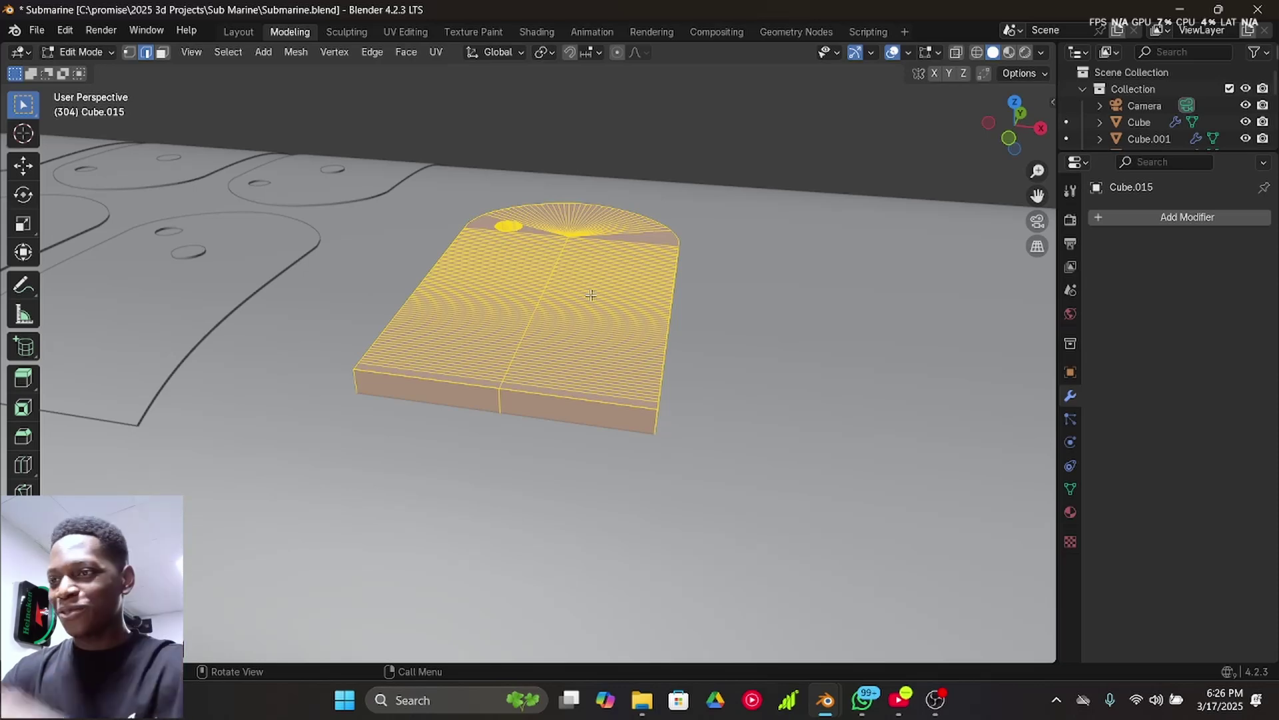
pyautogui.scroll(-5, 589, 278)
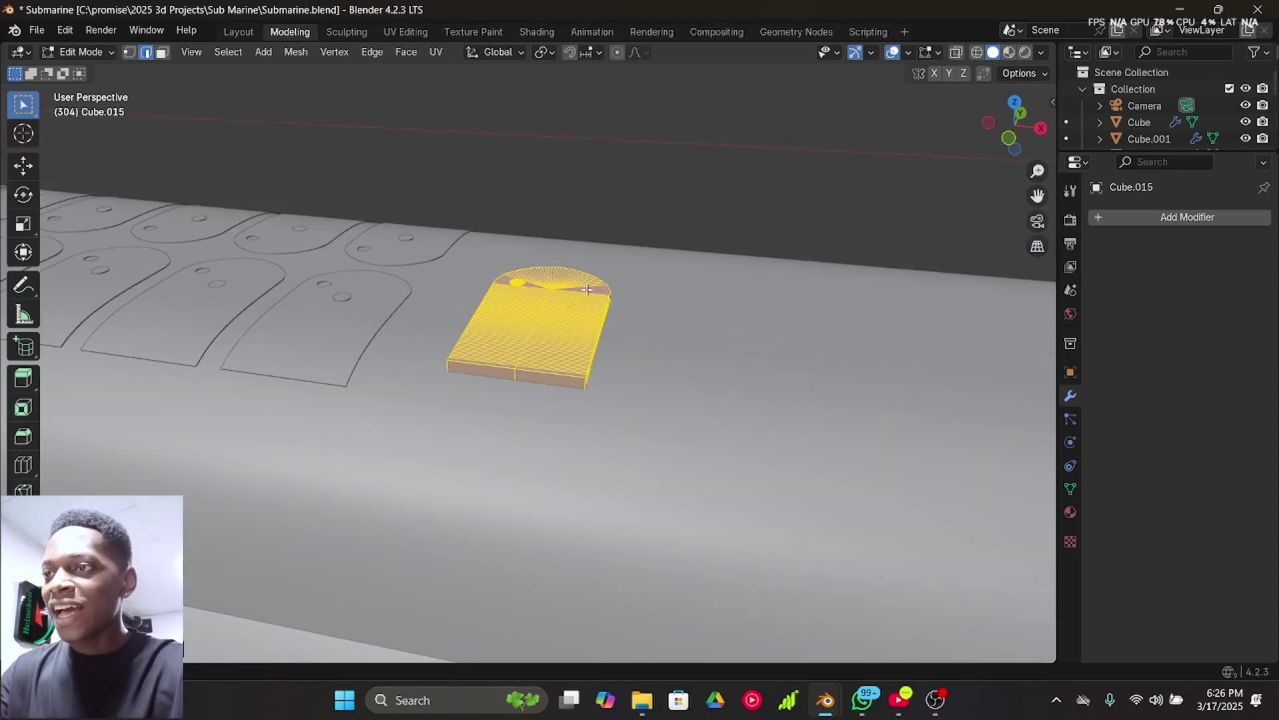
pyautogui.scroll(10, 586, 286)
pyautogui.scroll(-8, 586, 290)
pyautogui.scroll(3, 544, 303)
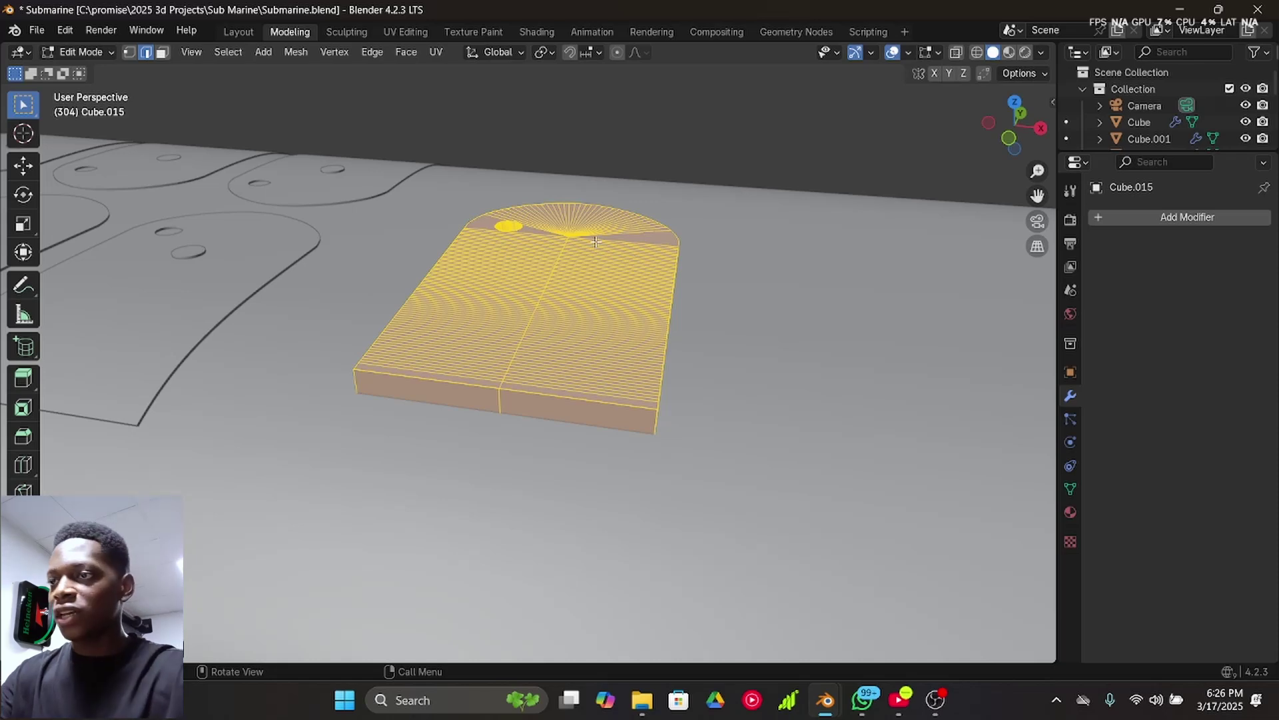
# - Clear the mesh selection, enable X-ray, and select the linked geometry of the hatch panel's bottom surface
pyautogui.click(650, 151)
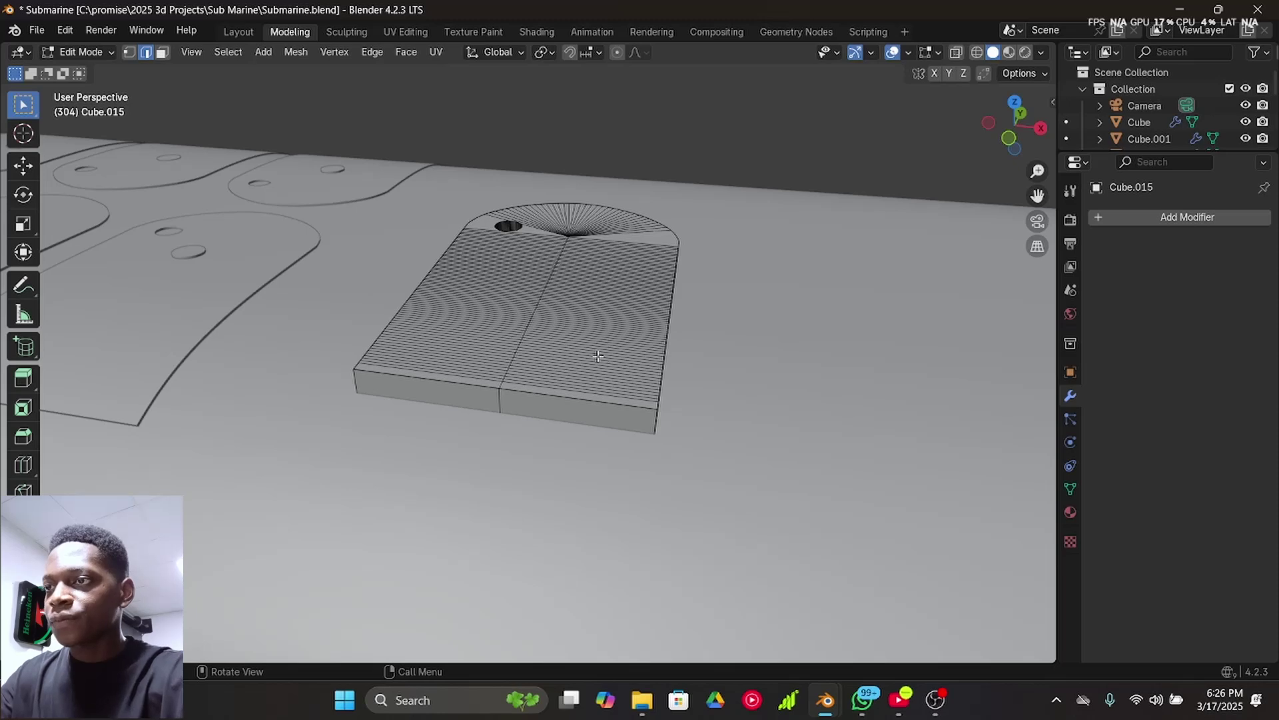
pyautogui.keyDown('shift'); pyautogui.moveTo(594, 346); pyautogui.dragTo(587, 295, button='middle'); pyautogui.keyUp('shift')
pyautogui.hotkey('alt', 'z')
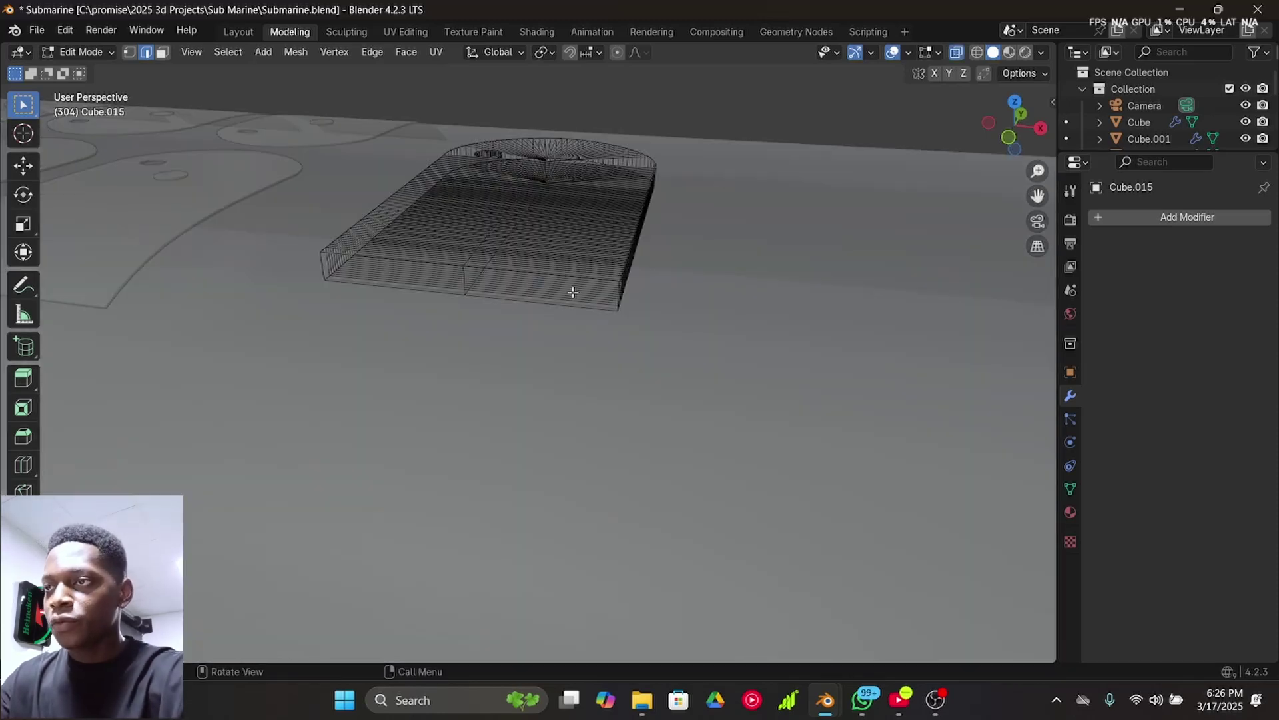
pyautogui.press('l')
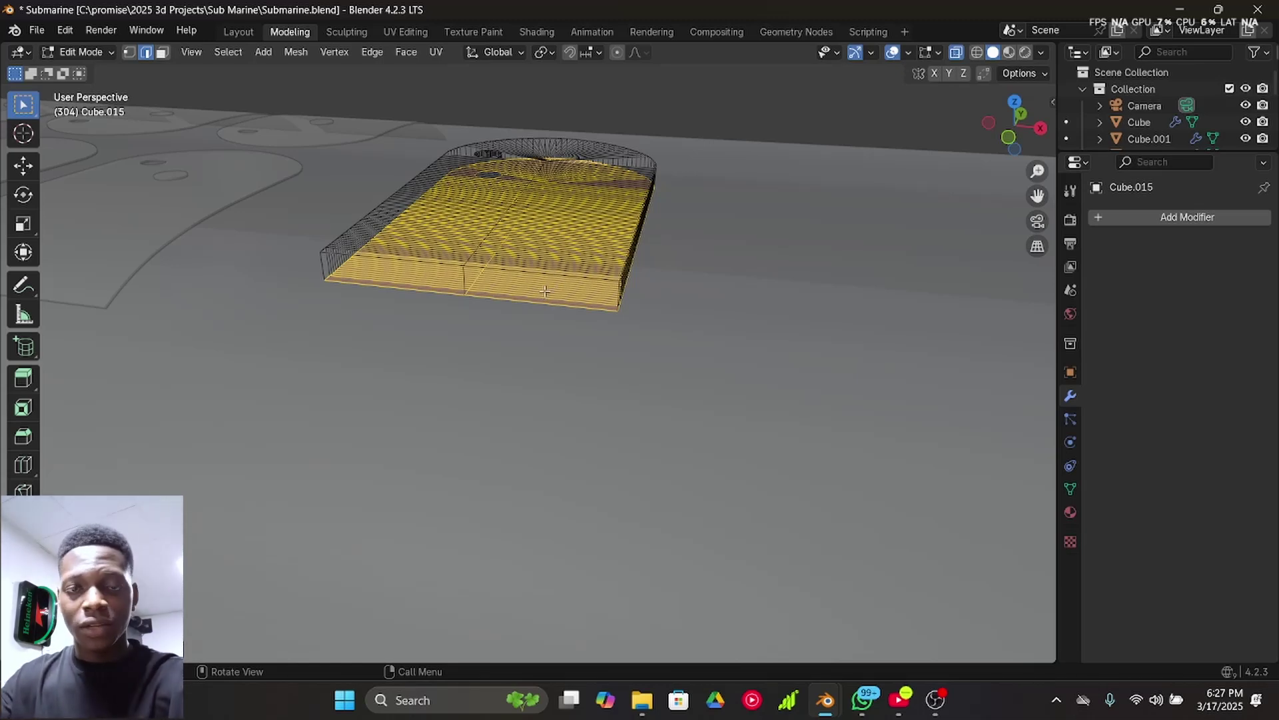
# - Deselect the geometry of the "down" vertex group and delete all vertex groups from the hatch panel
pyautogui.click(1071, 492)
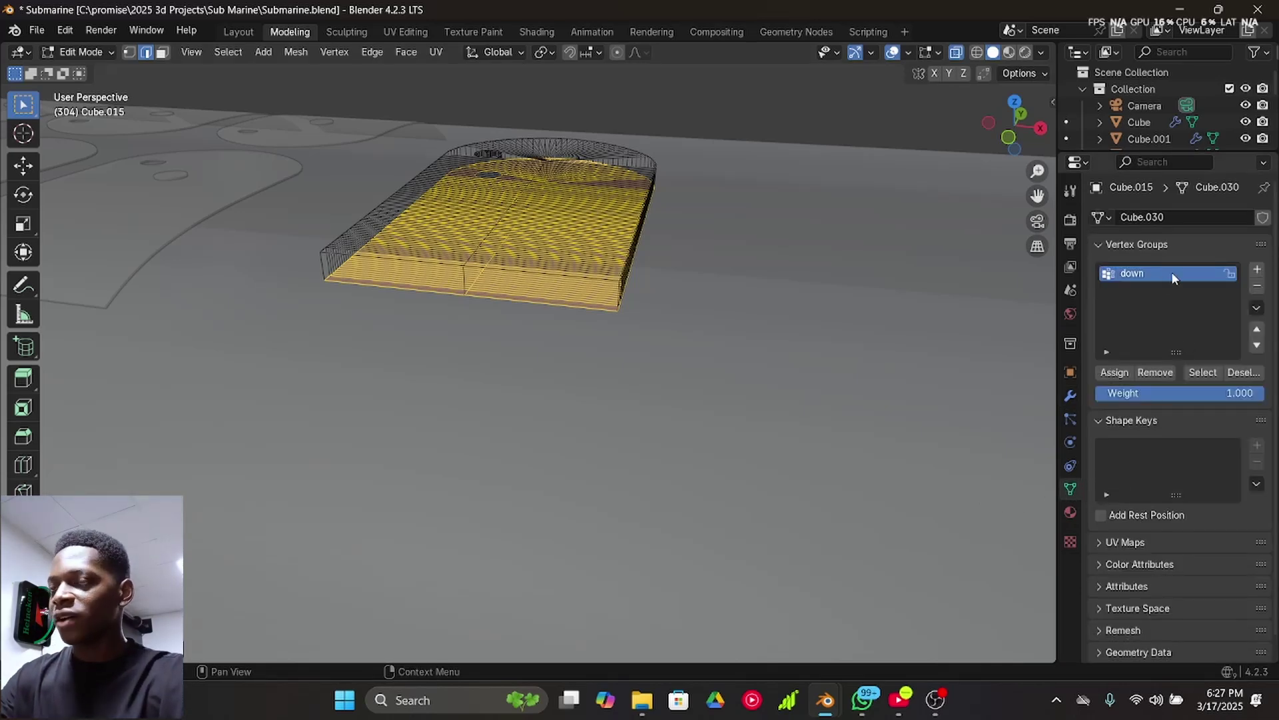
pyautogui.click(1244, 373)
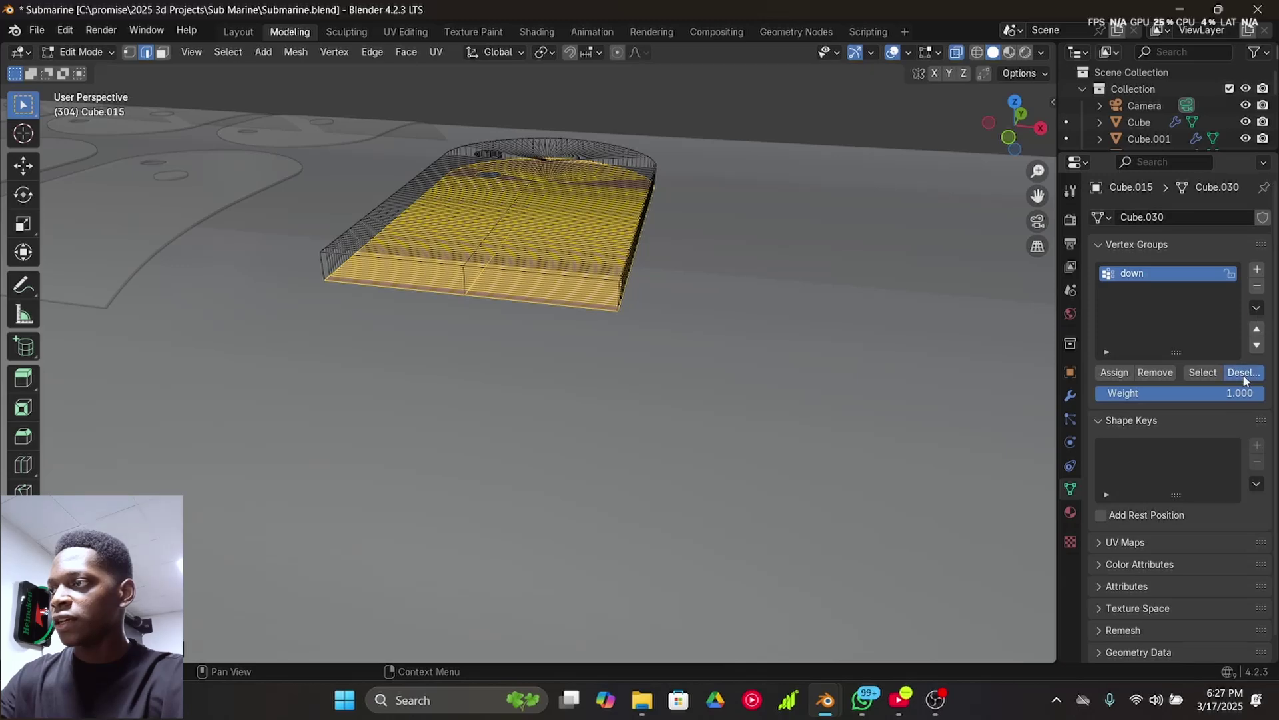
pyautogui.click(1257, 310)
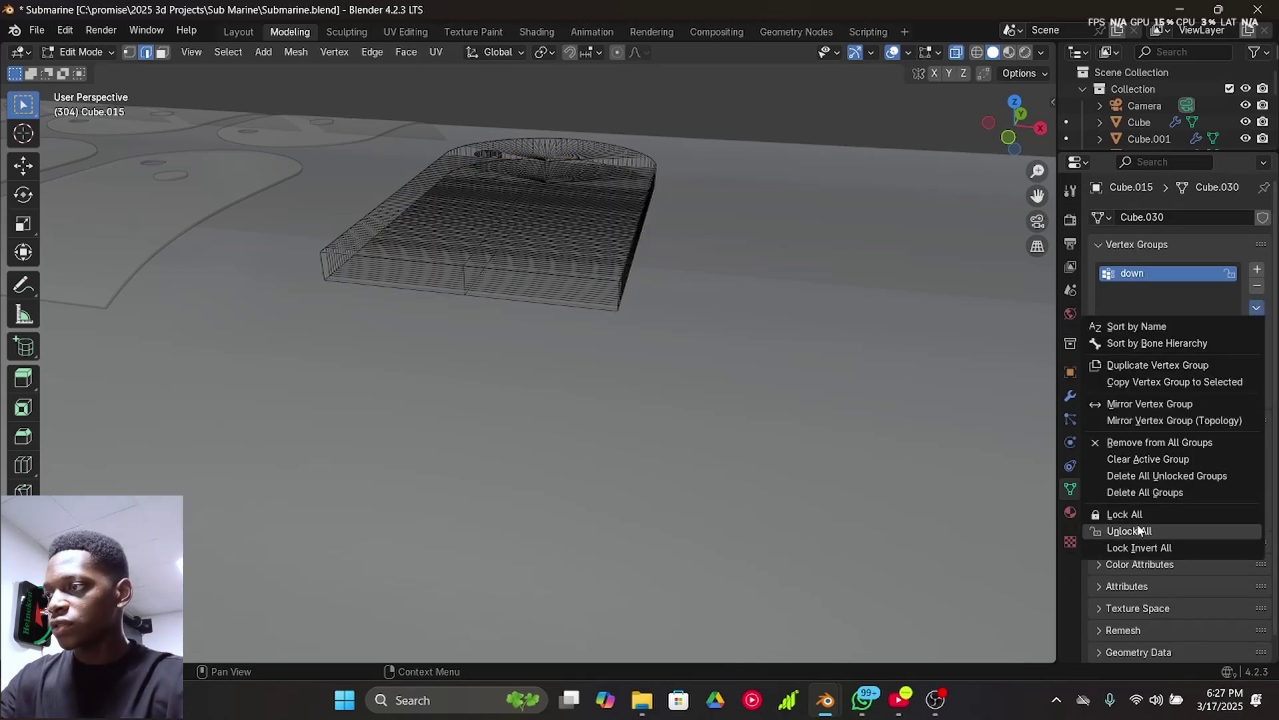
pyautogui.click(1146, 492)
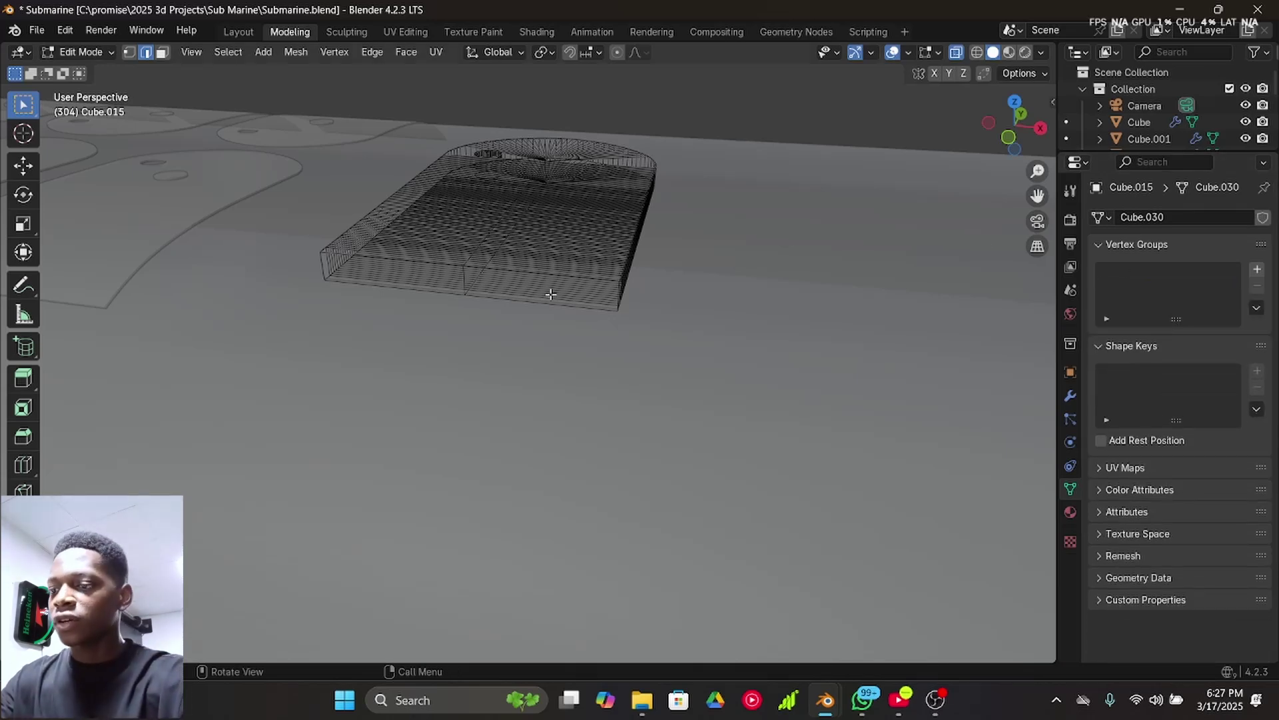
# - Select the linked geometry of the hatch panel's bottom surface and assign it to a new vertex group named "down"
pyautogui.press('l')
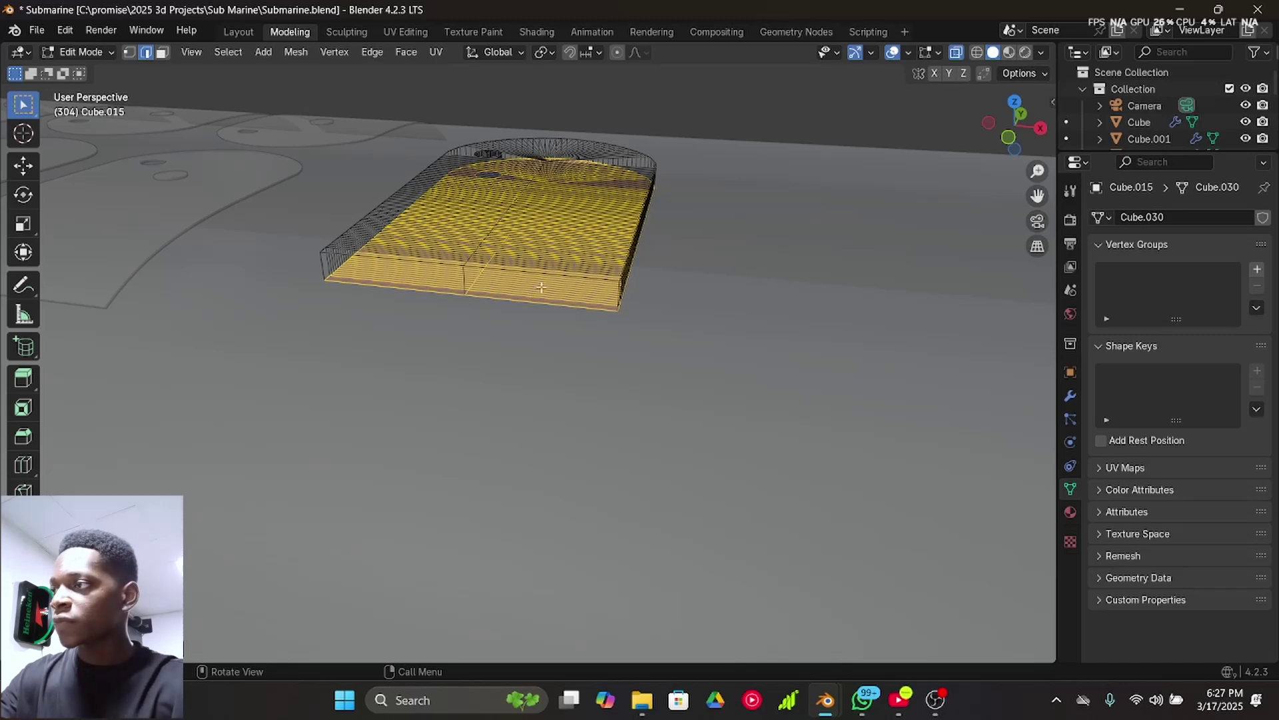
pyautogui.click(1256, 269)
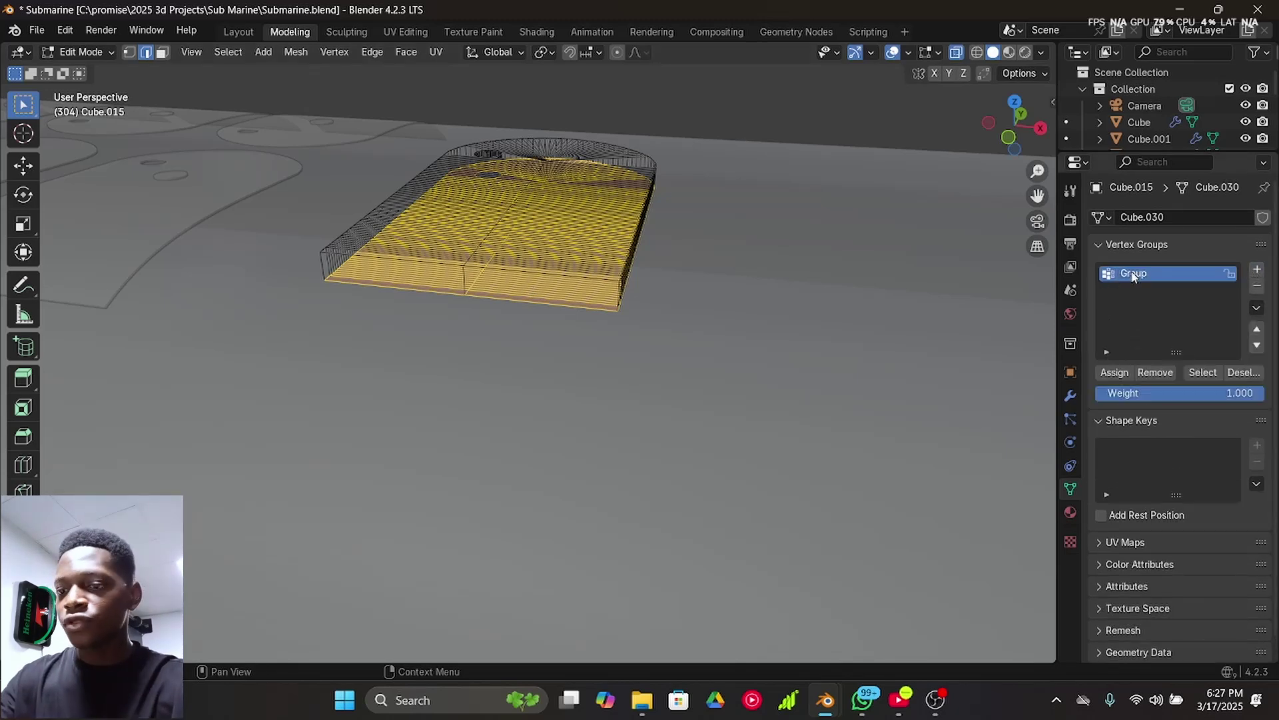
pyautogui.doubleClick(1133, 273)
pyautogui.write('down')
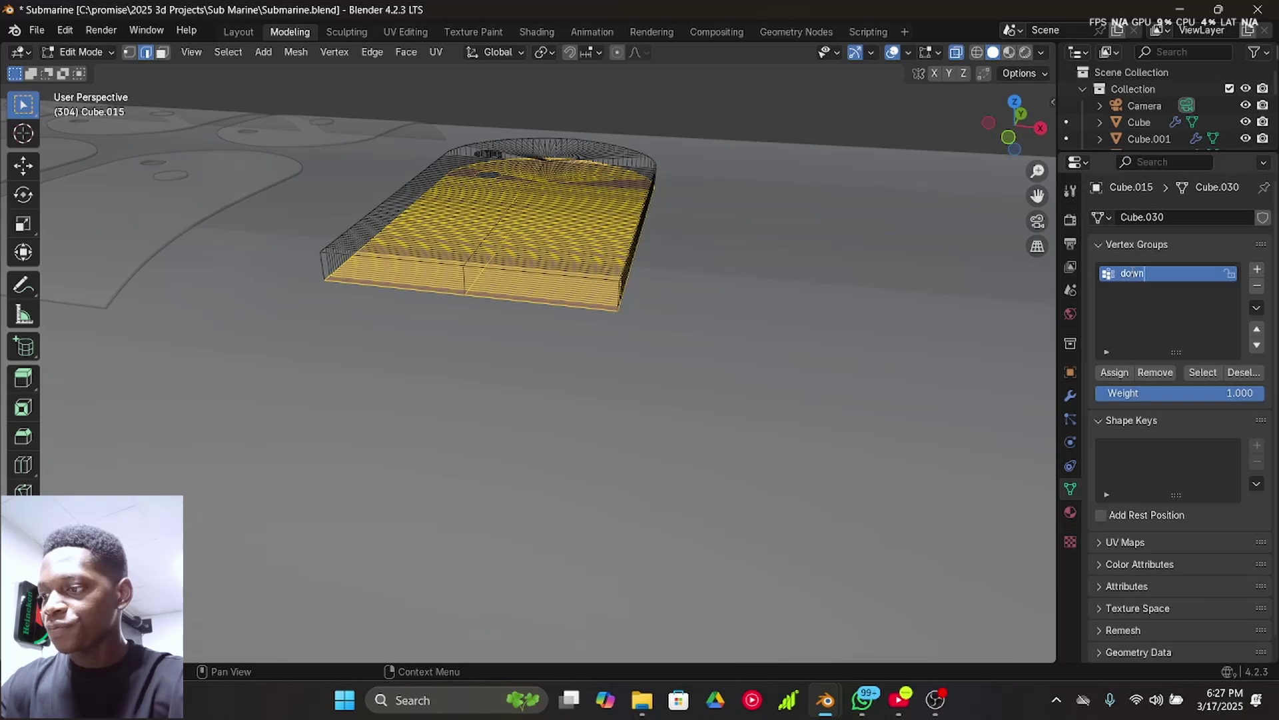
pyautogui.press('Return')
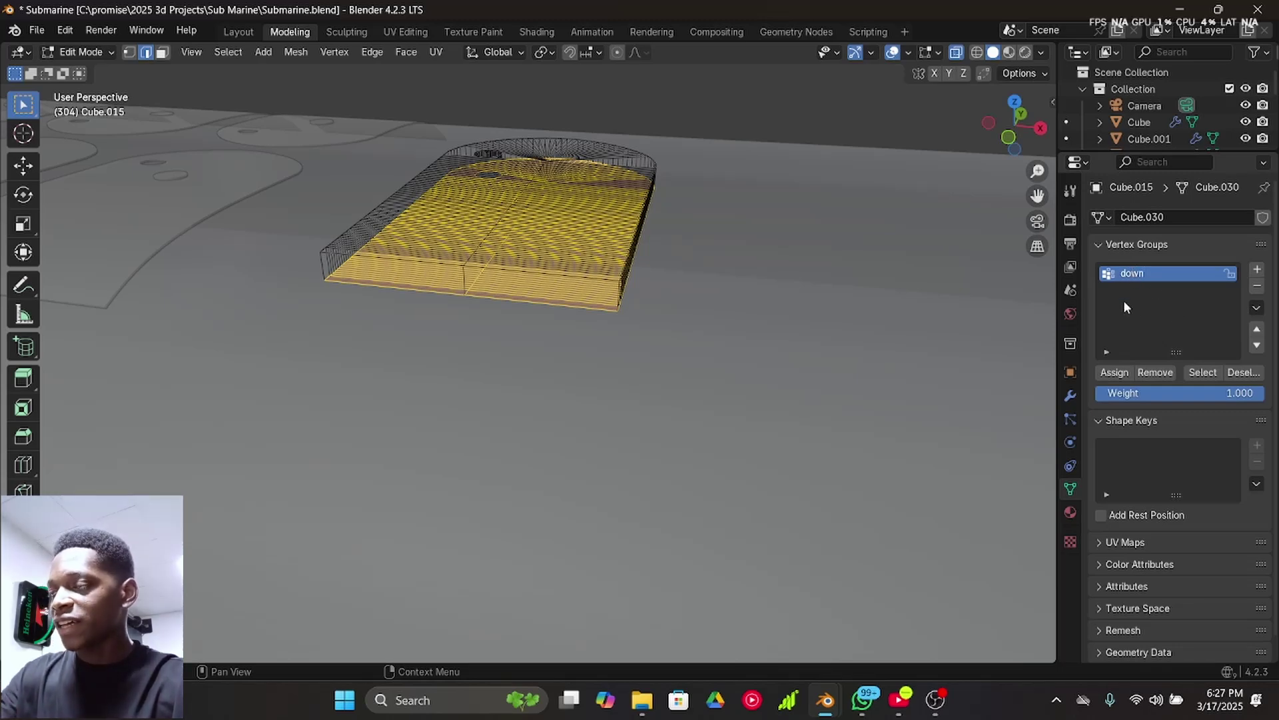
pyautogui.click(1119, 377)
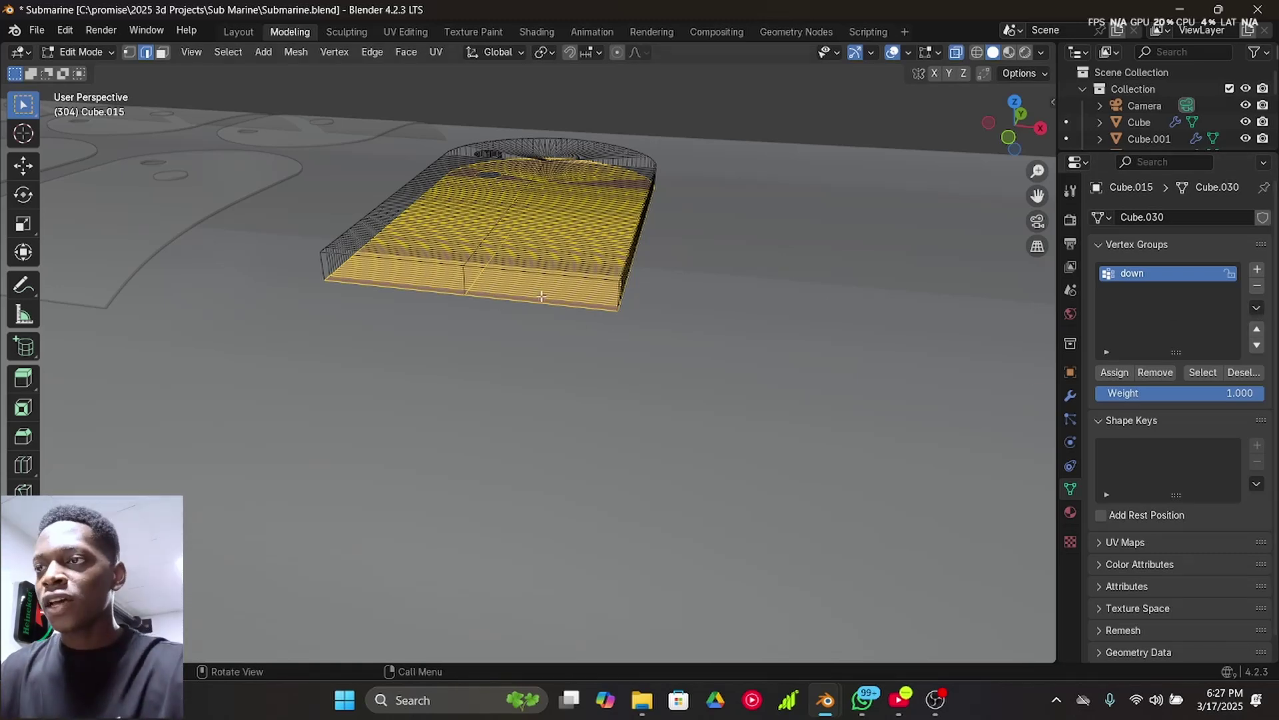
pyautogui.press('Tab')
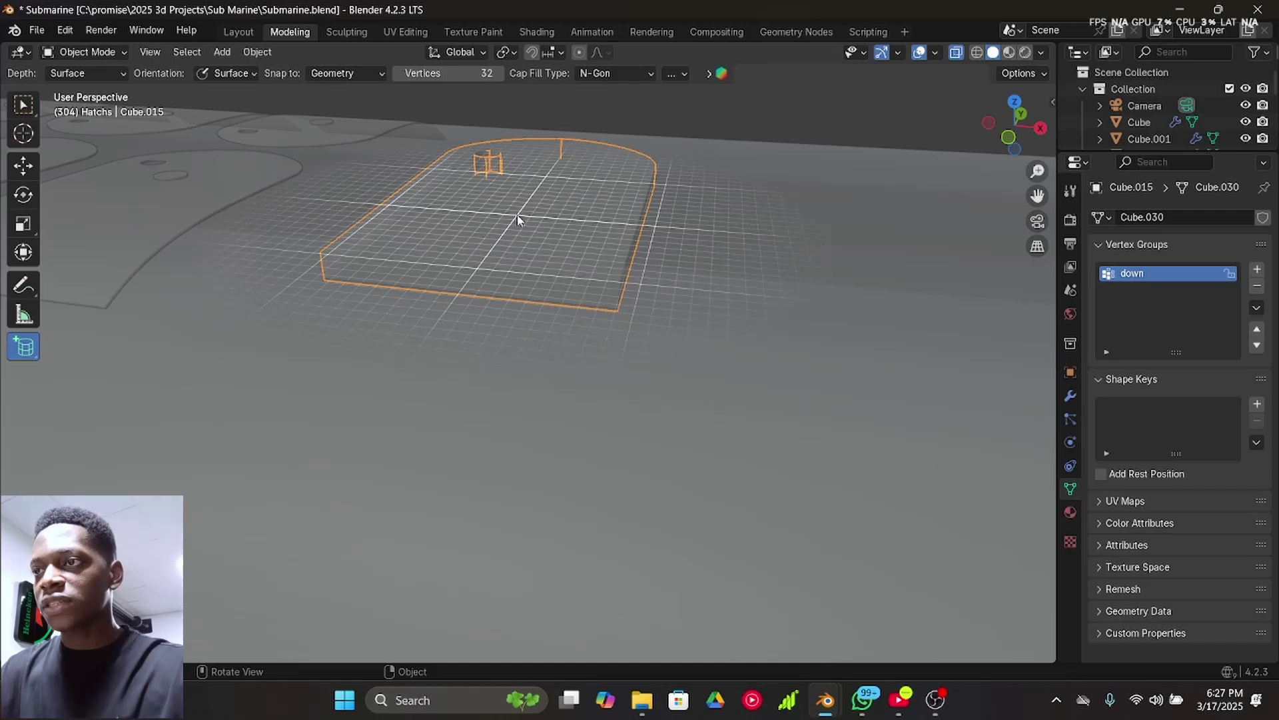
# - Add a Shrinkwrap modifier to the hatch panel with the submarine hull (Cube) as its target
pyautogui.scroll(-4, 517, 217)
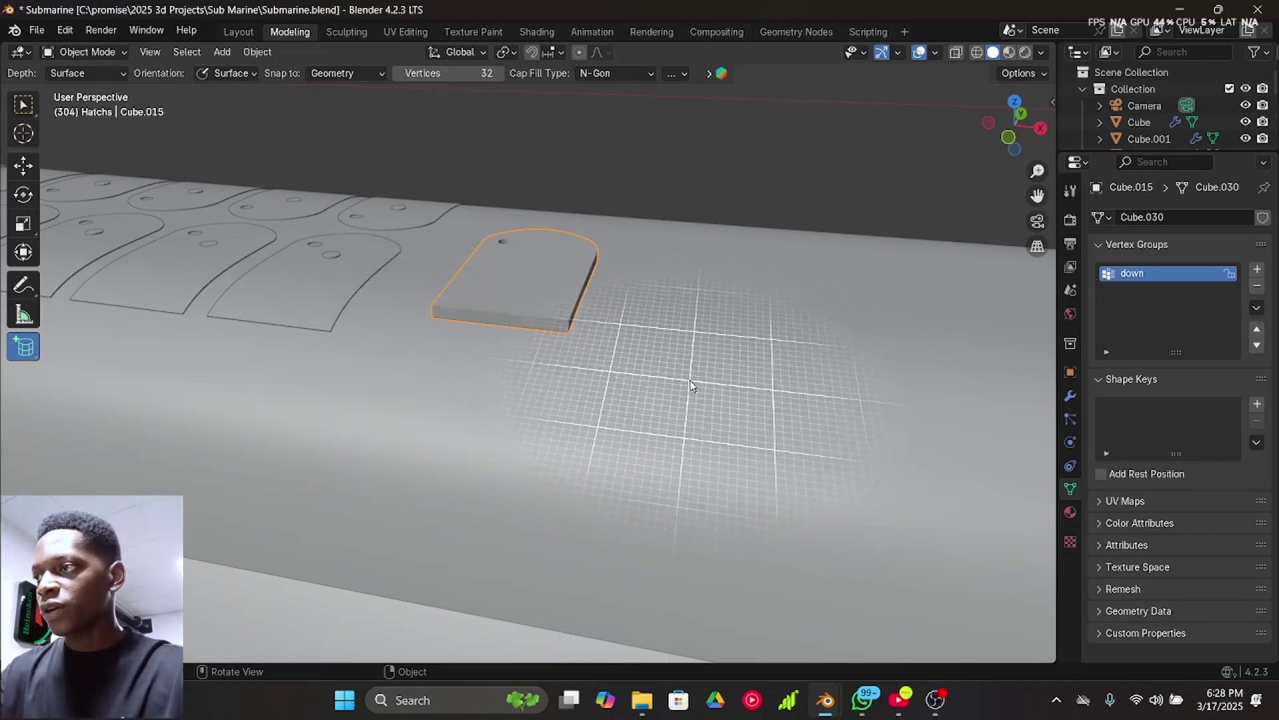
pyautogui.scroll(-3, 691, 380)
pyautogui.click(1070, 395)
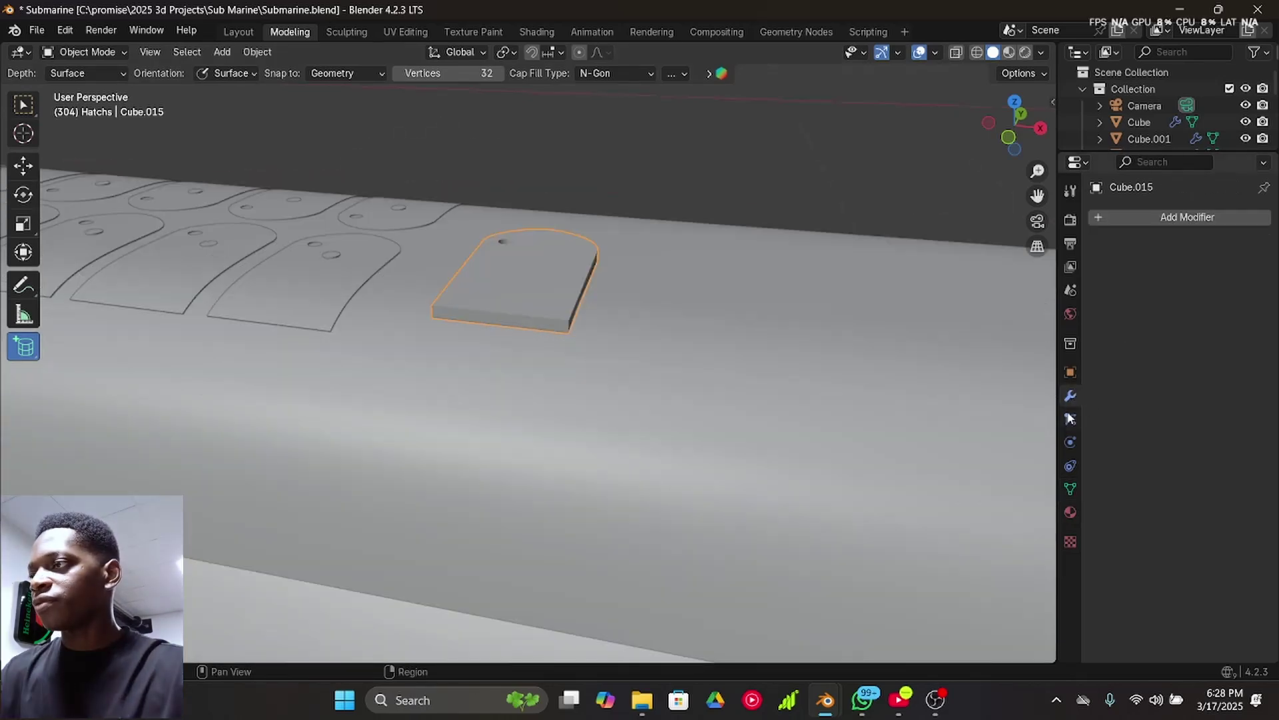
pyautogui.click(1170, 215)
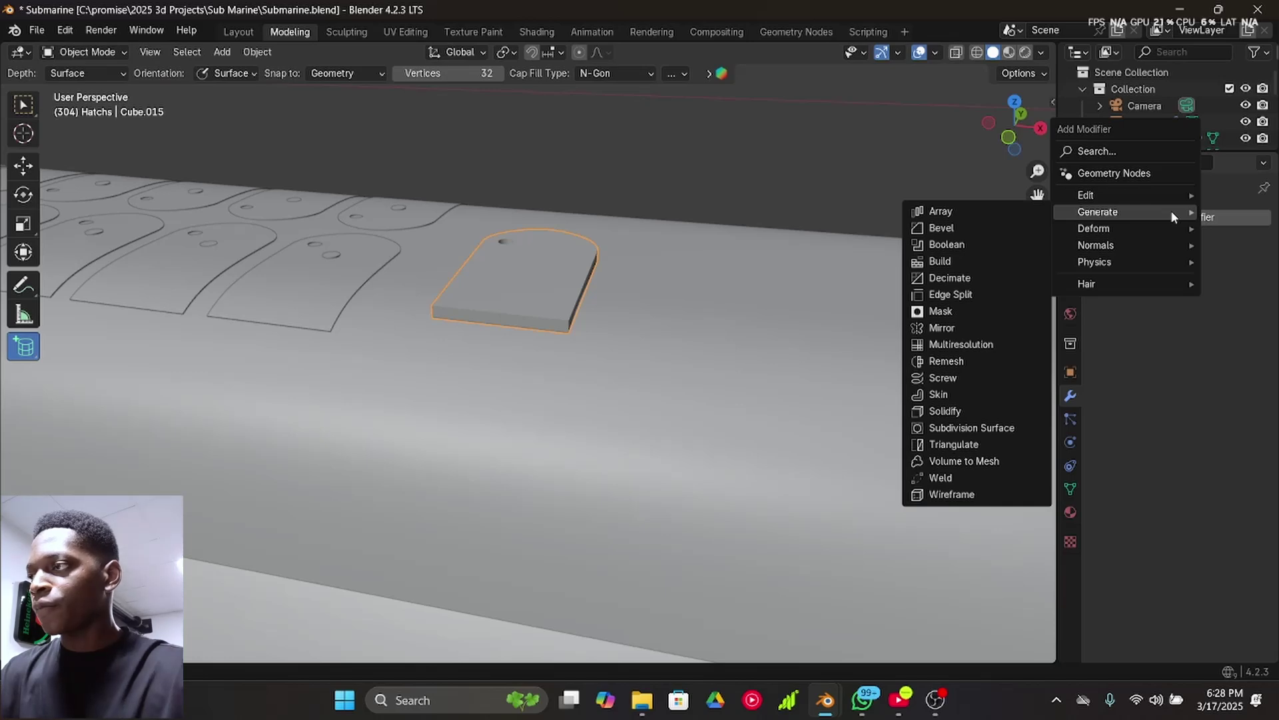
pyautogui.moveTo(1120, 230)
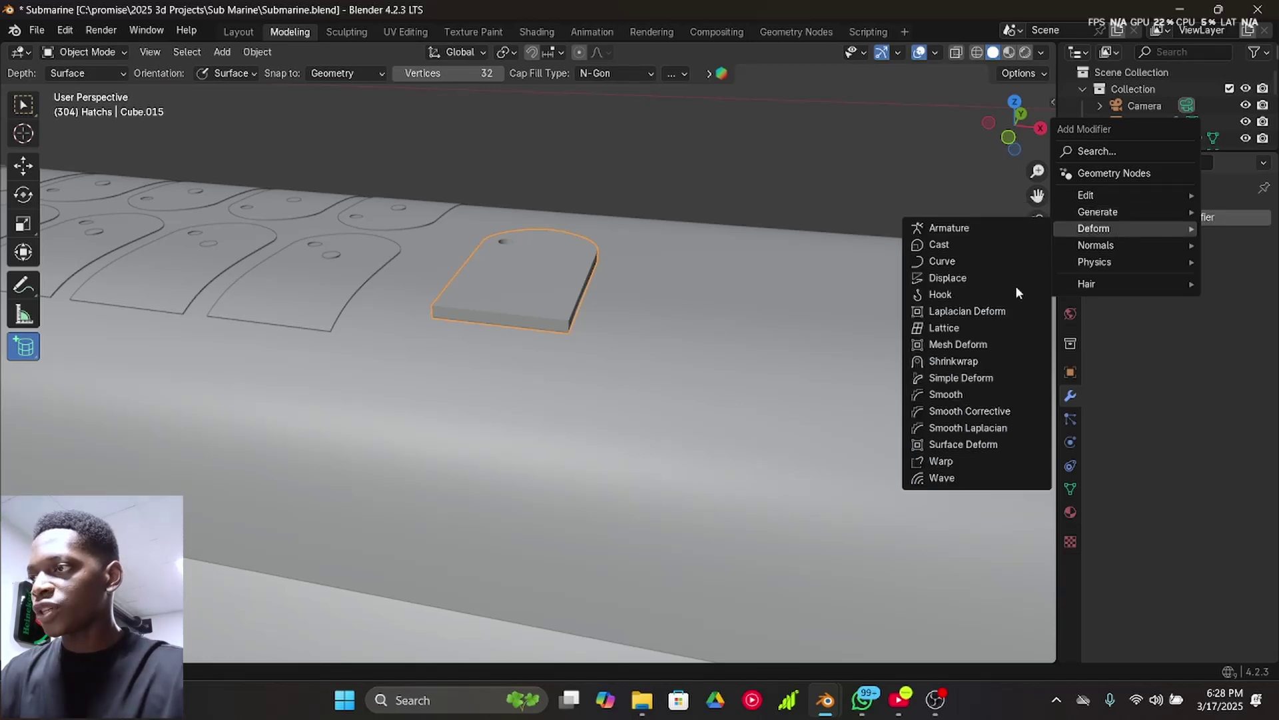
pyautogui.click(984, 365)
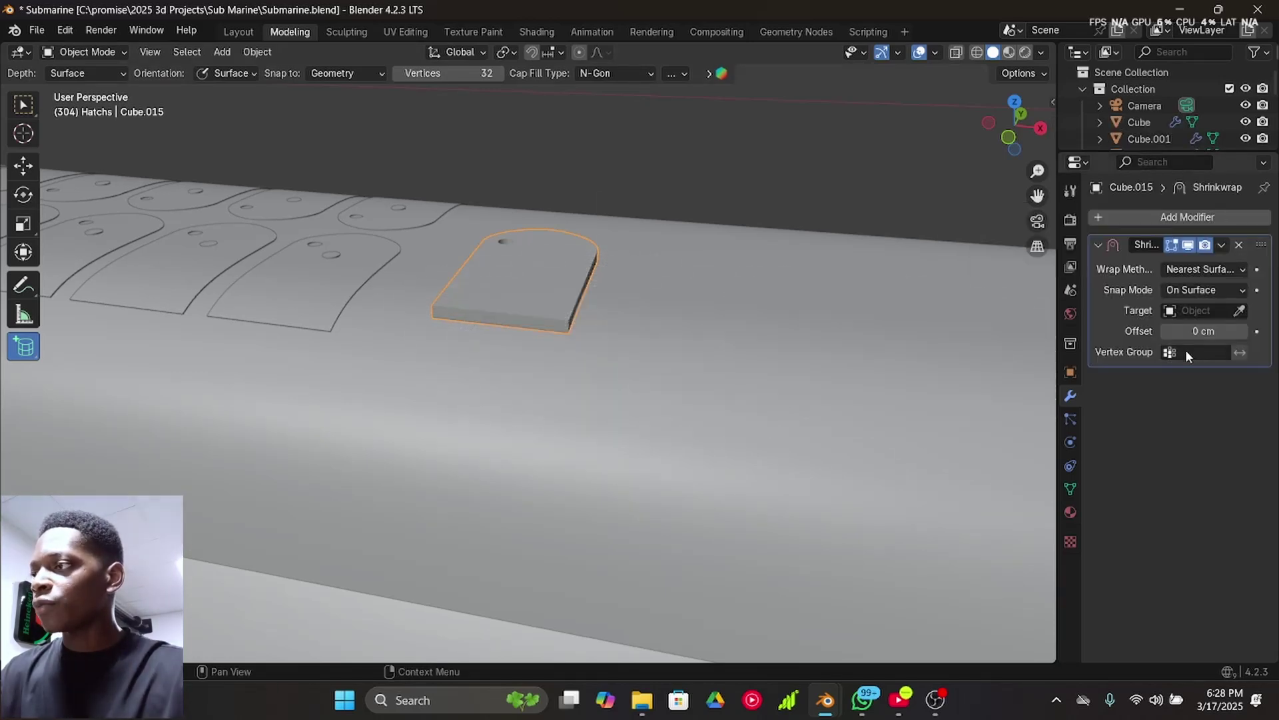
pyautogui.click(1240, 311)
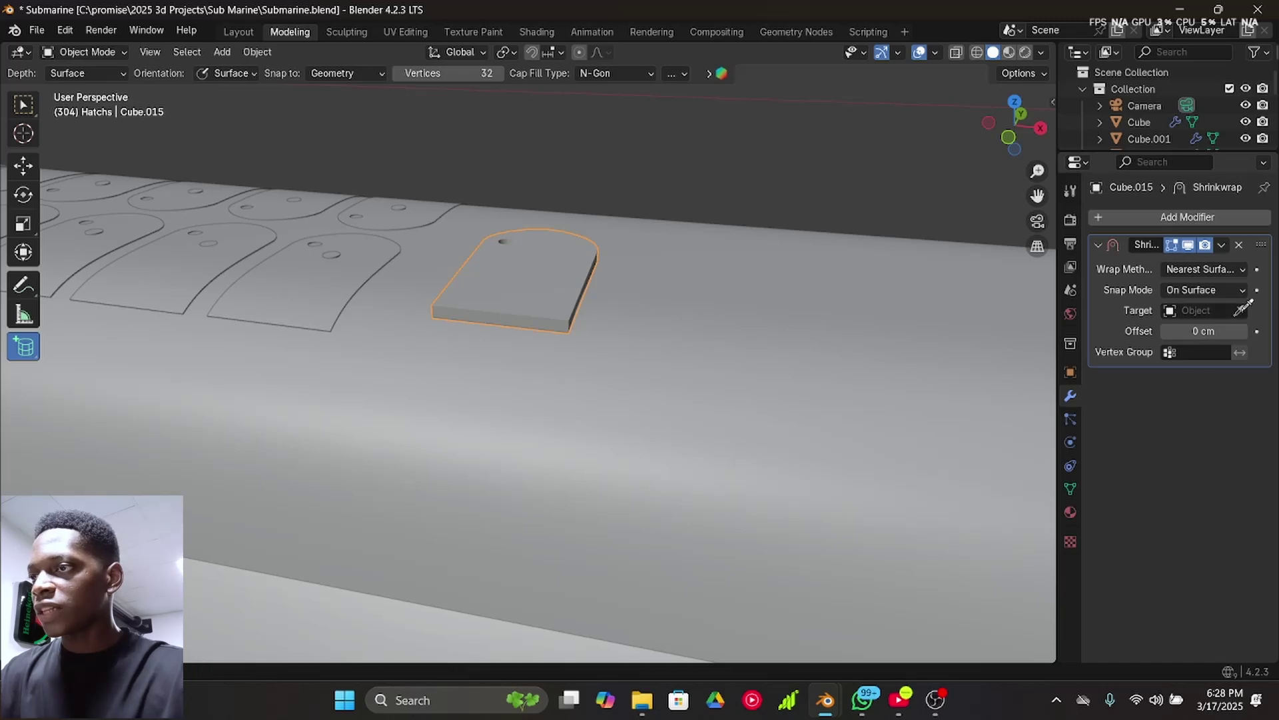
pyautogui.click(750, 339)
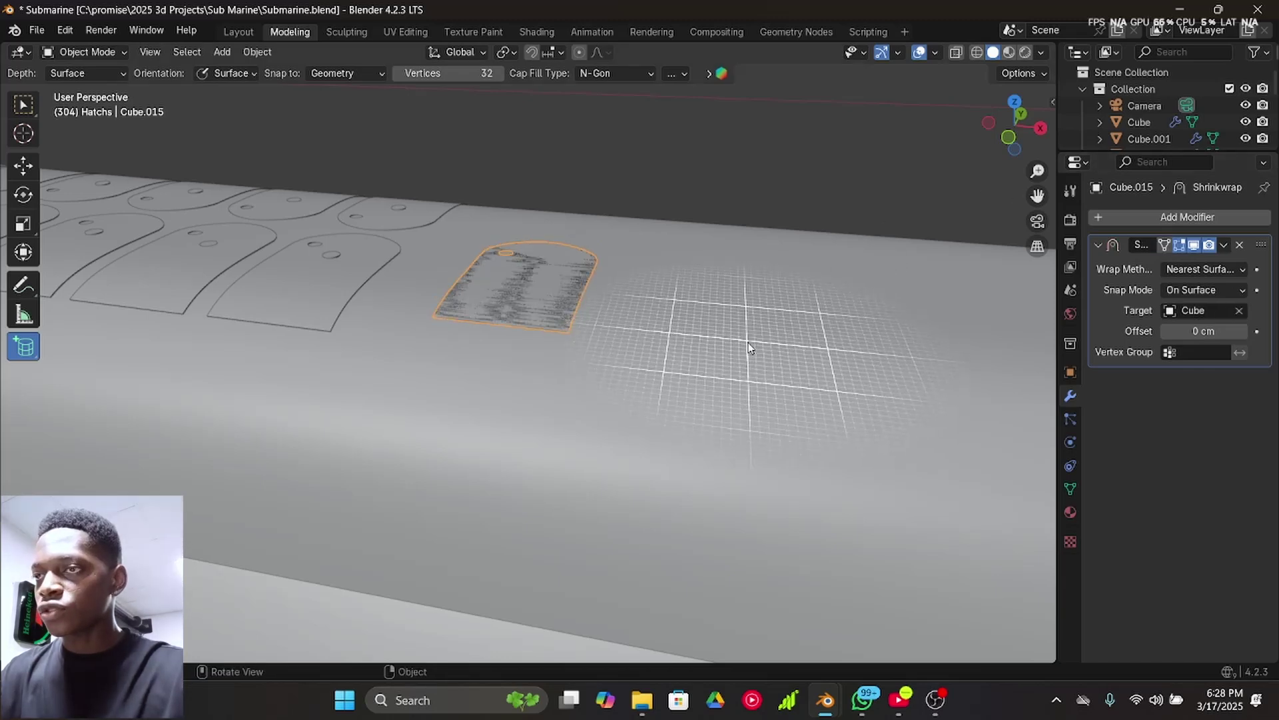
# - Limit the hatch panel's Shrinkwrap modifier to the "down" vertex group
pyautogui.scroll(3, 600, 300)
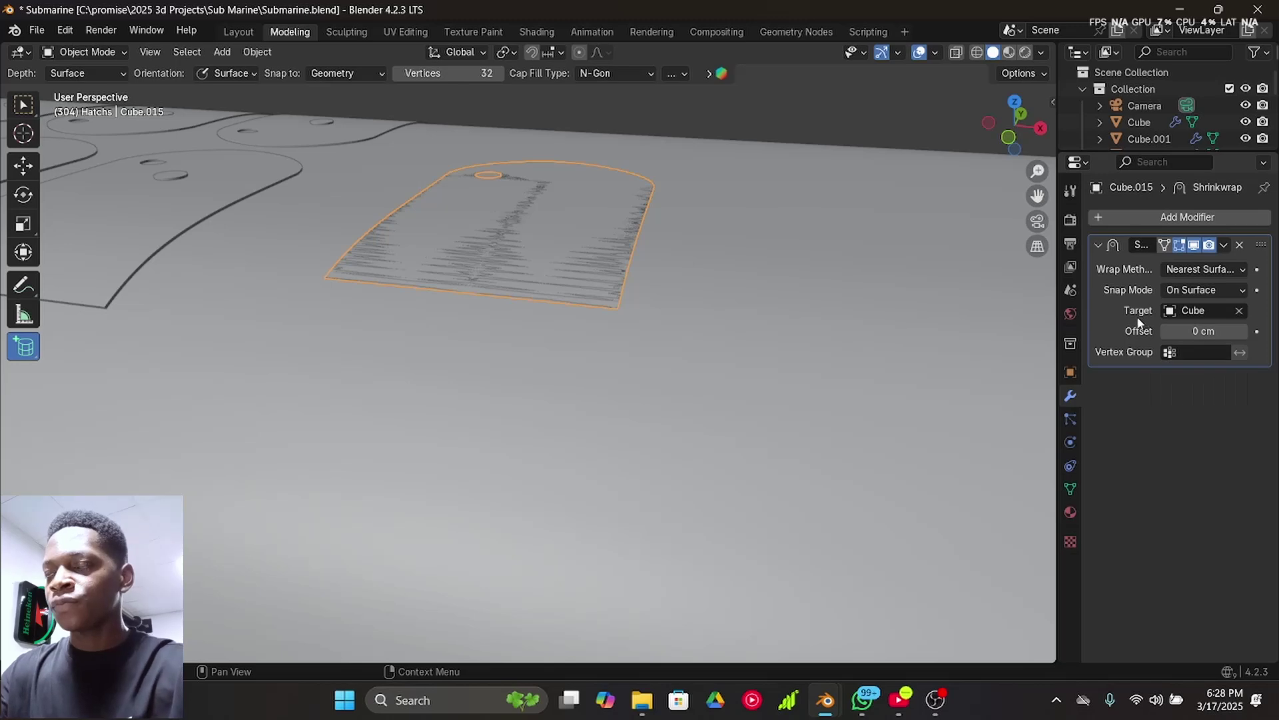
pyautogui.click(1169, 353)
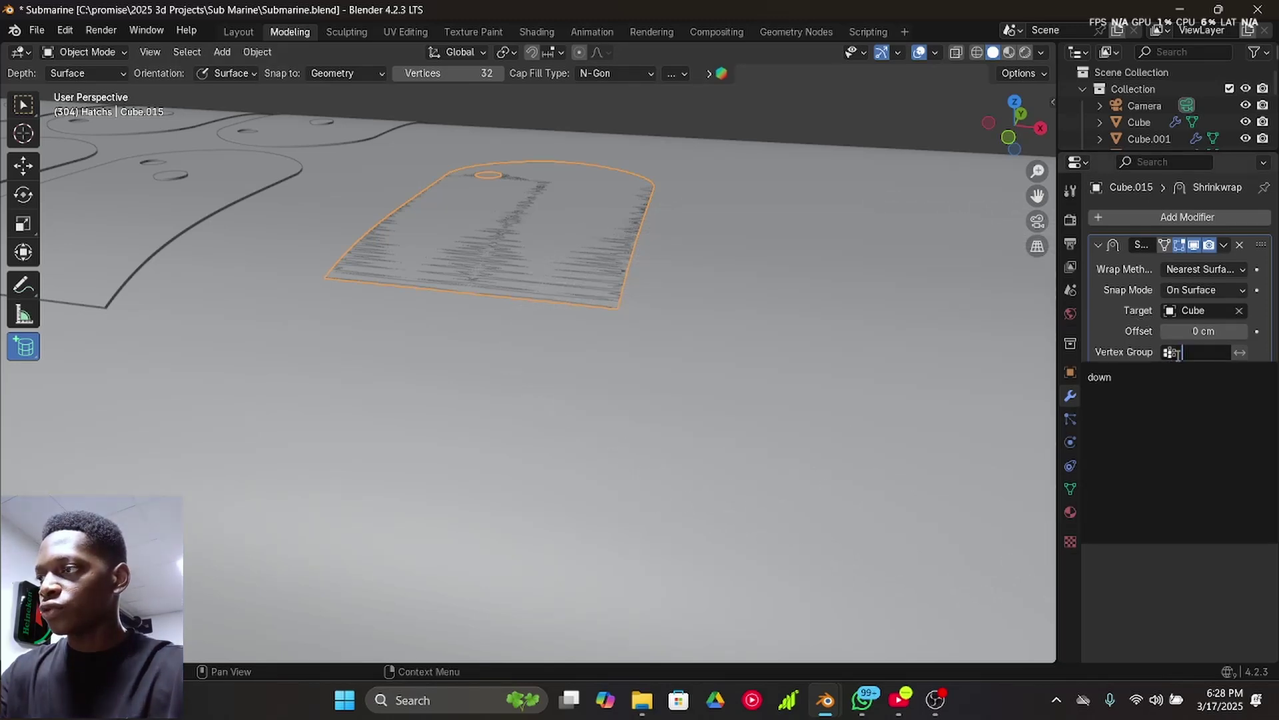
pyautogui.click(1113, 377)
# - Examine from several angles, in both object and edit mode, how the hatch panel's underside follows the hull's curvature
pyautogui.scroll(-2, 628, 208)
pyautogui.moveTo(645, 245); pyautogui.dragTo(612, 259, button='middle')
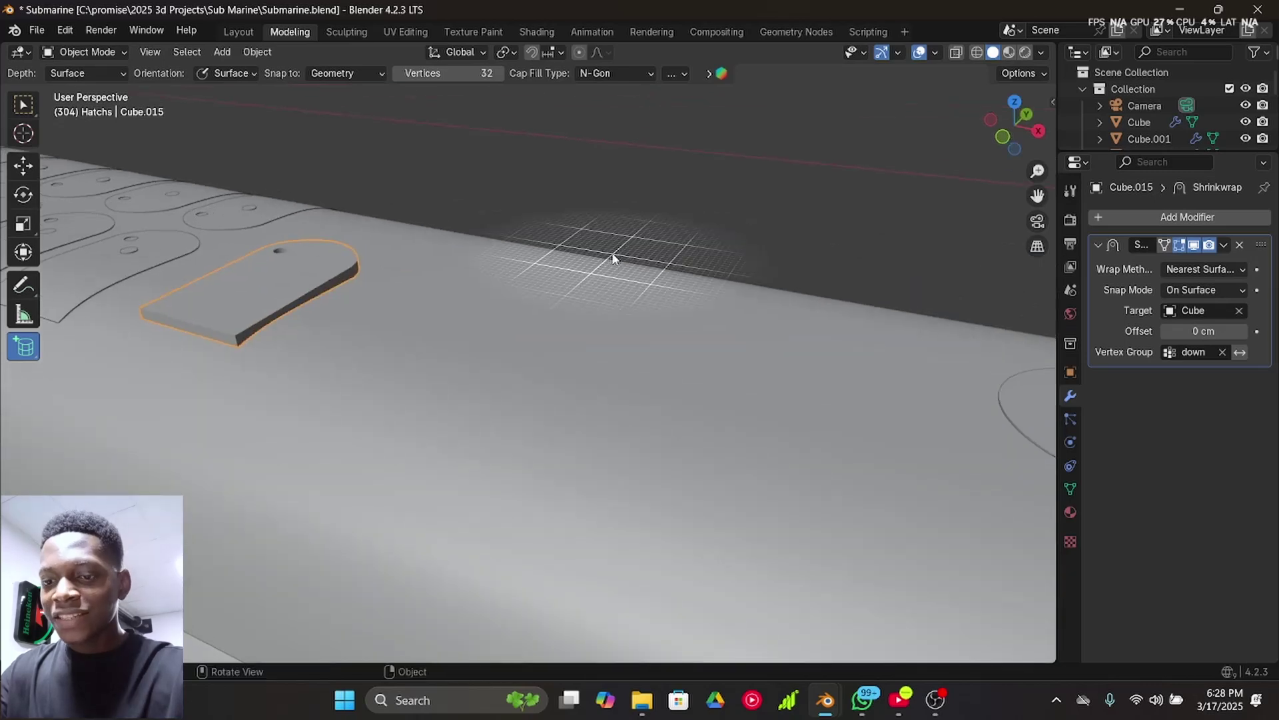
pyautogui.moveTo(344, 283)
pyautogui.keyDown('shift'); pyautogui.mouseDown(button='middle')
pyautogui.moveTo(475, 300)
pyautogui.moveTo(451, 277)
pyautogui.moveTo(441, 298)
pyautogui.mouseUp(button='middle'); pyautogui.keyUp('shift')
pyautogui.press('Tab')
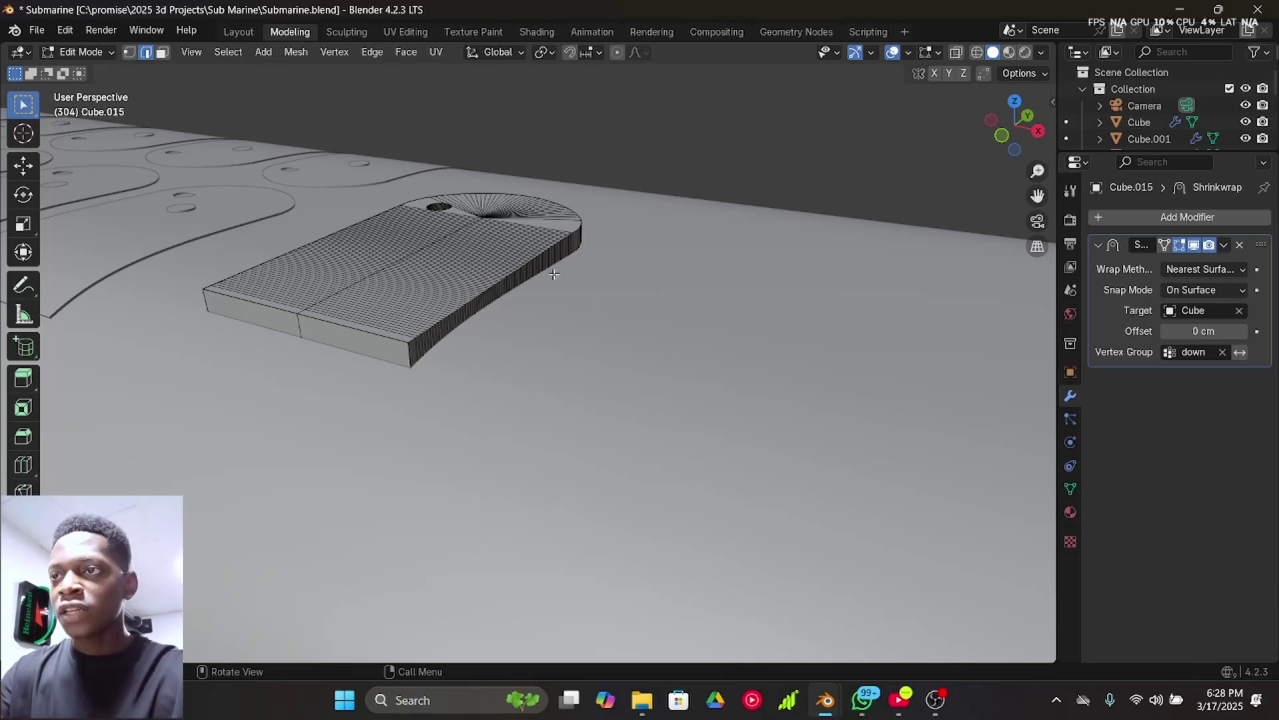
pyautogui.press('Tab')
pyautogui.moveTo(551, 277); pyautogui.dragTo(458, 242, button='middle')
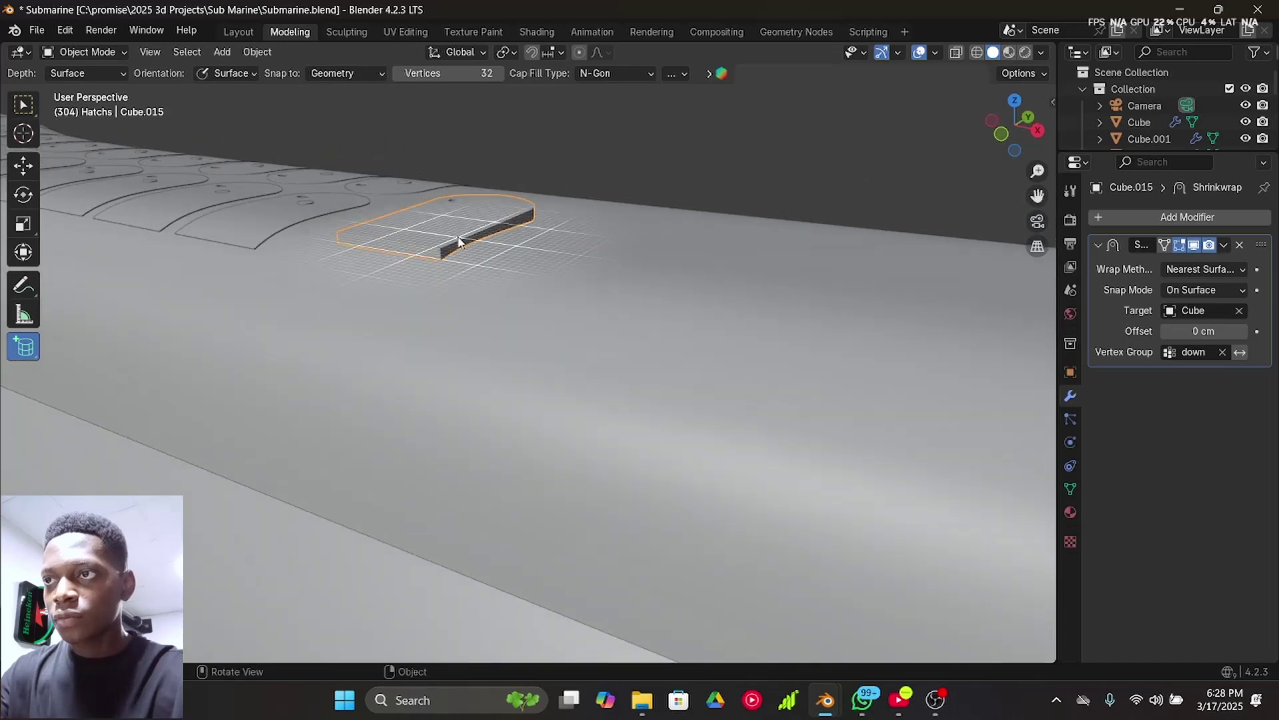
pyautogui.scroll(6, 458, 241)
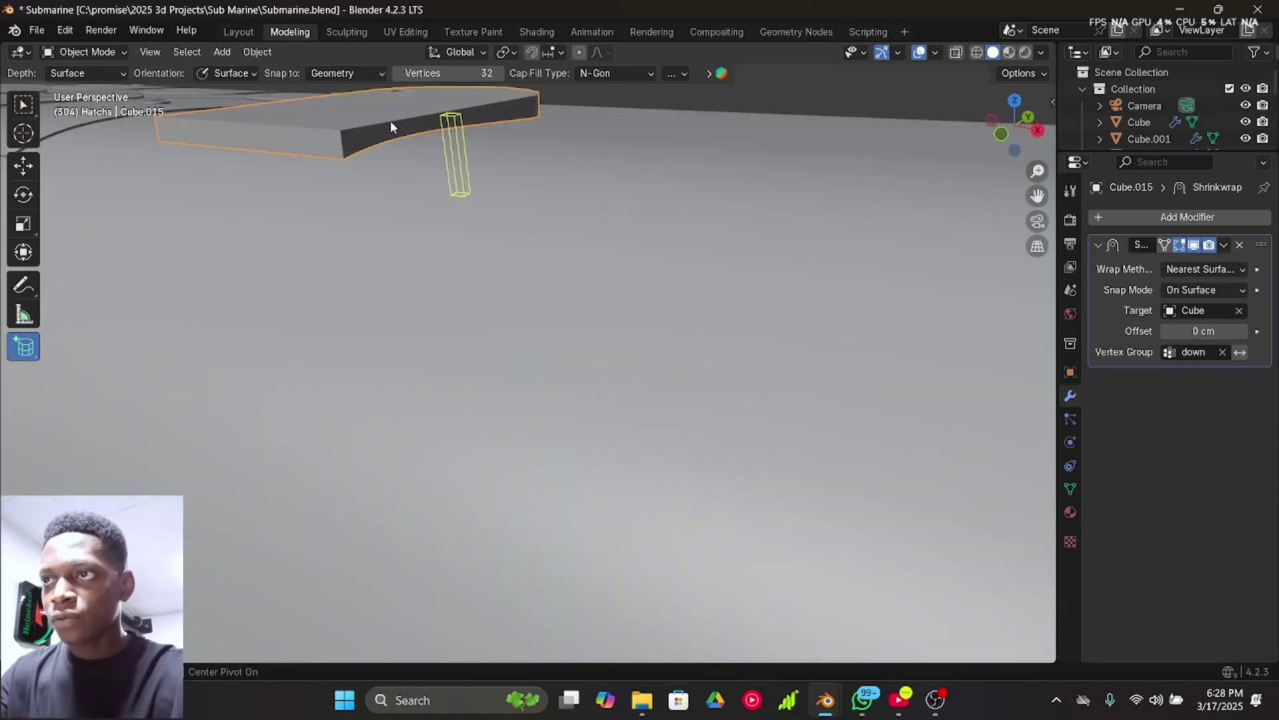
pyautogui.press('Tab')
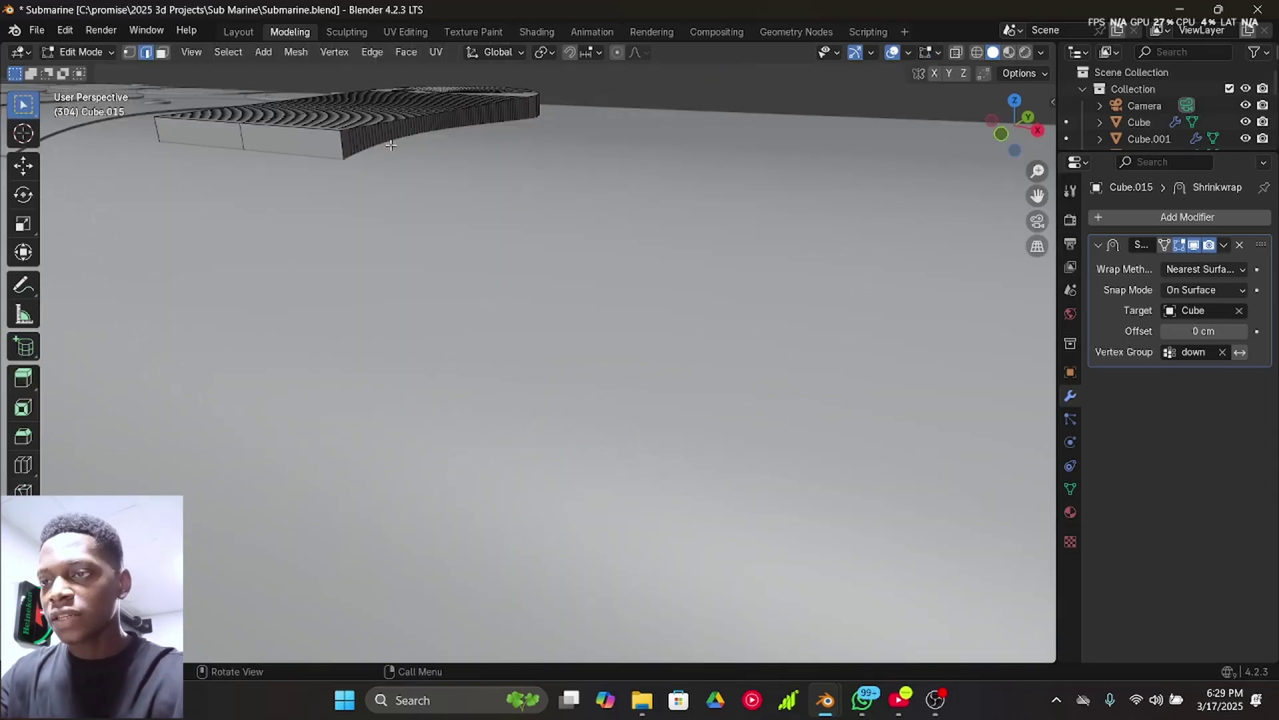
pyautogui.hotkey('alt', 'z')
pyautogui.hotkey('alt', 'z')
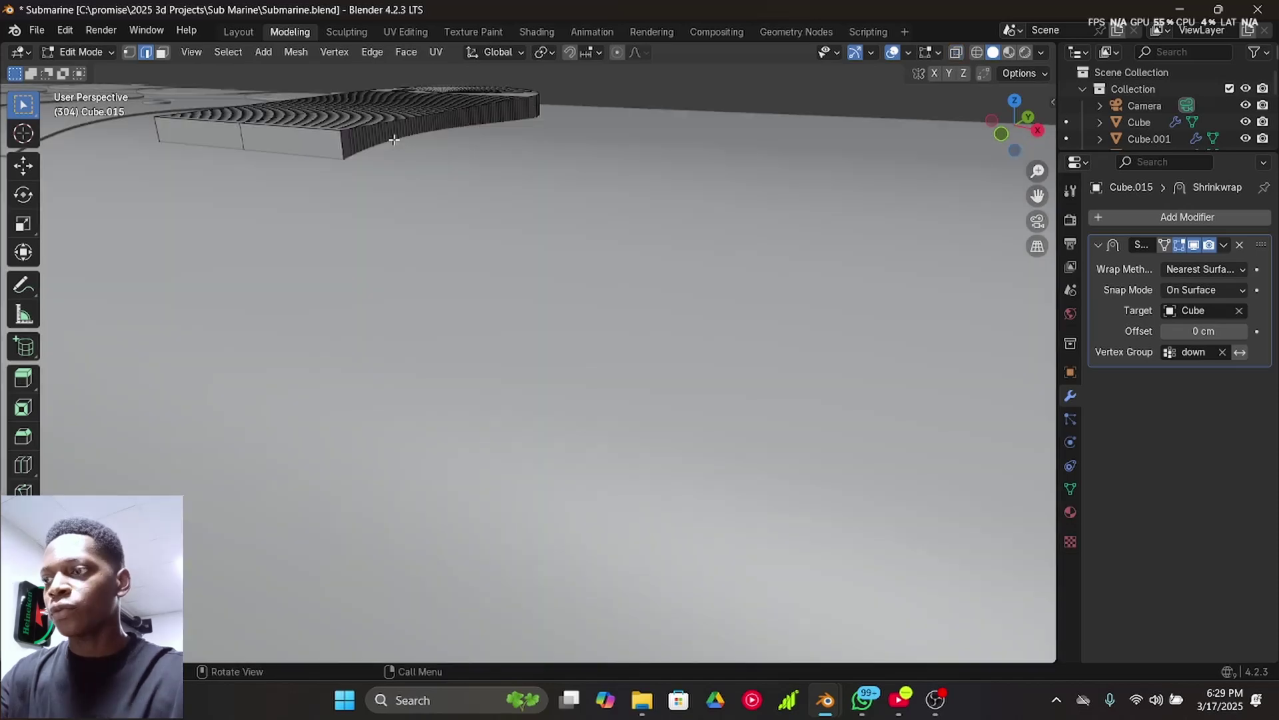
pyautogui.press('Tab')
# - Apply the Shrinkwrap modifier to the hatch panel
pyautogui.rightClick(557, 339)
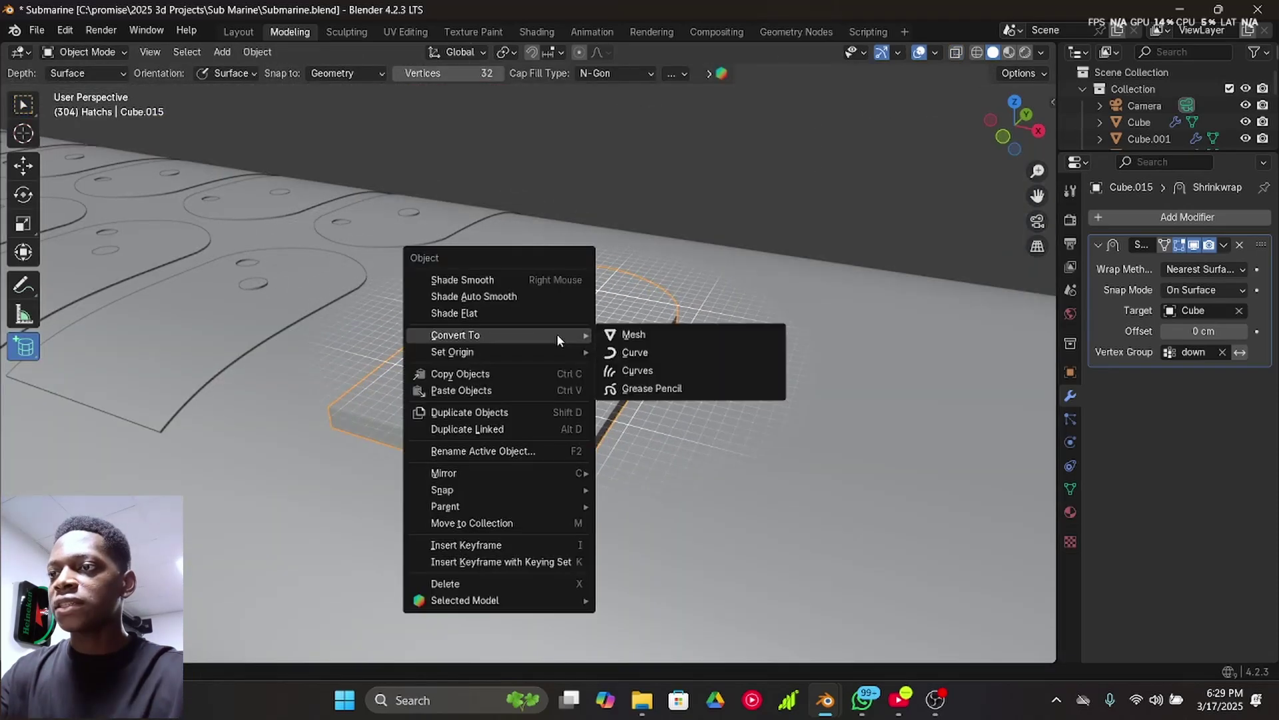
pyautogui.click(1224, 244)
pyautogui.click(1210, 263)
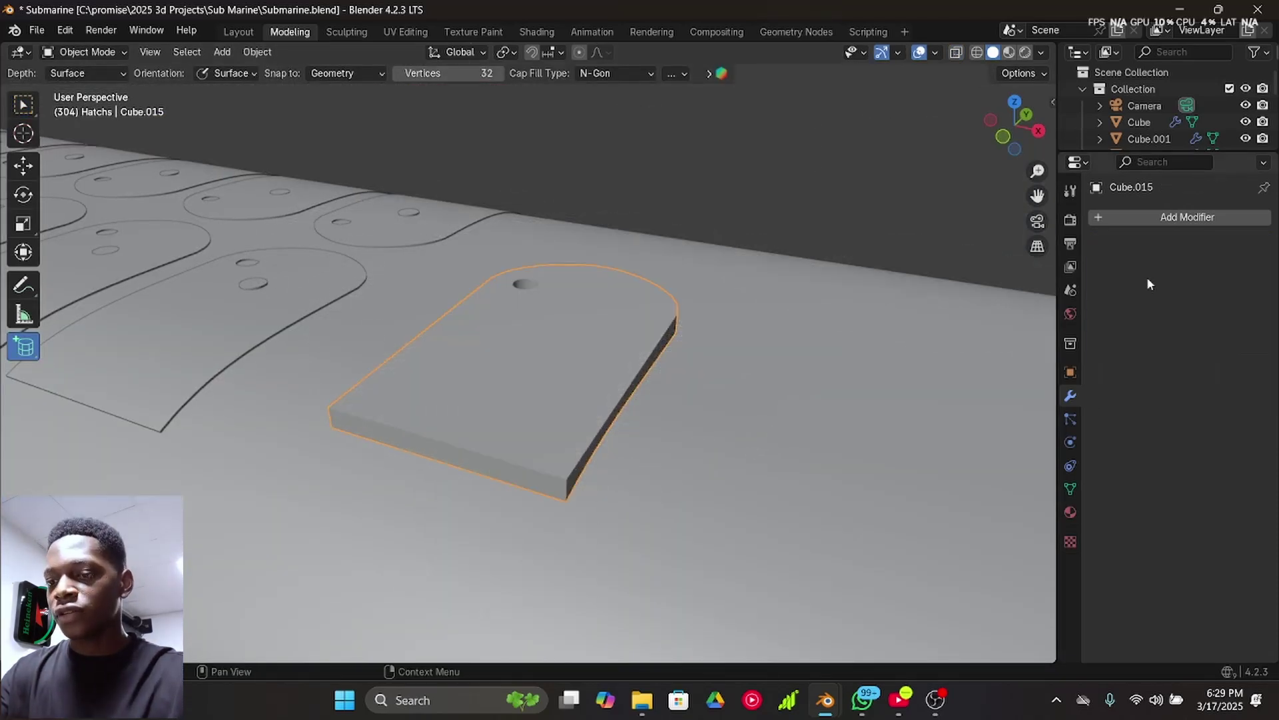
pyautogui.press('g')
pyautogui.press('Escape')
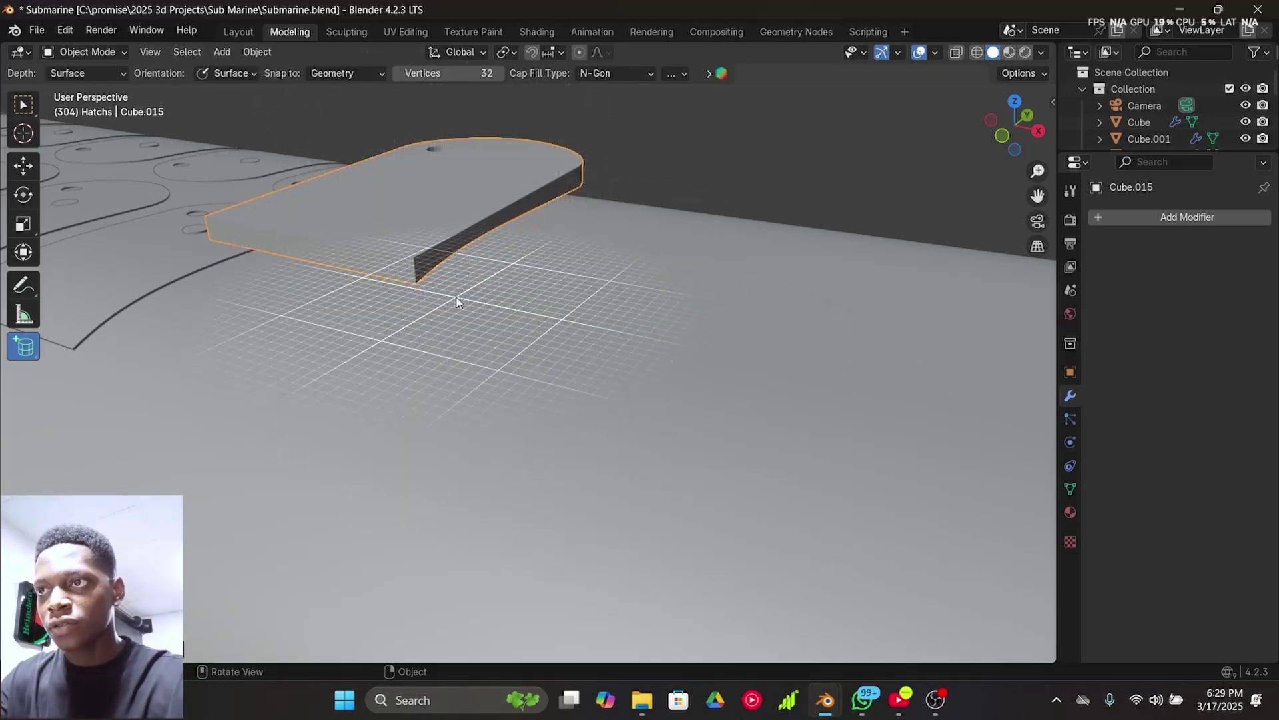
# - Examine the propeller at the submarine's stern and the separate loose blade behind it
pyautogui.keyDown('shift'); pyautogui.moveTo(434, 190); pyautogui.dragTo(457, 298, button='middle'); pyautogui.keyUp('shift')
pyautogui.scroll(-11, 454, 346)
pyautogui.keyDown('shift'); pyautogui.moveTo(793, 447); pyautogui.dragTo(525, 378, button='middle'); pyautogui.keyUp('shift')
pyautogui.scroll(-8, 466, 403)
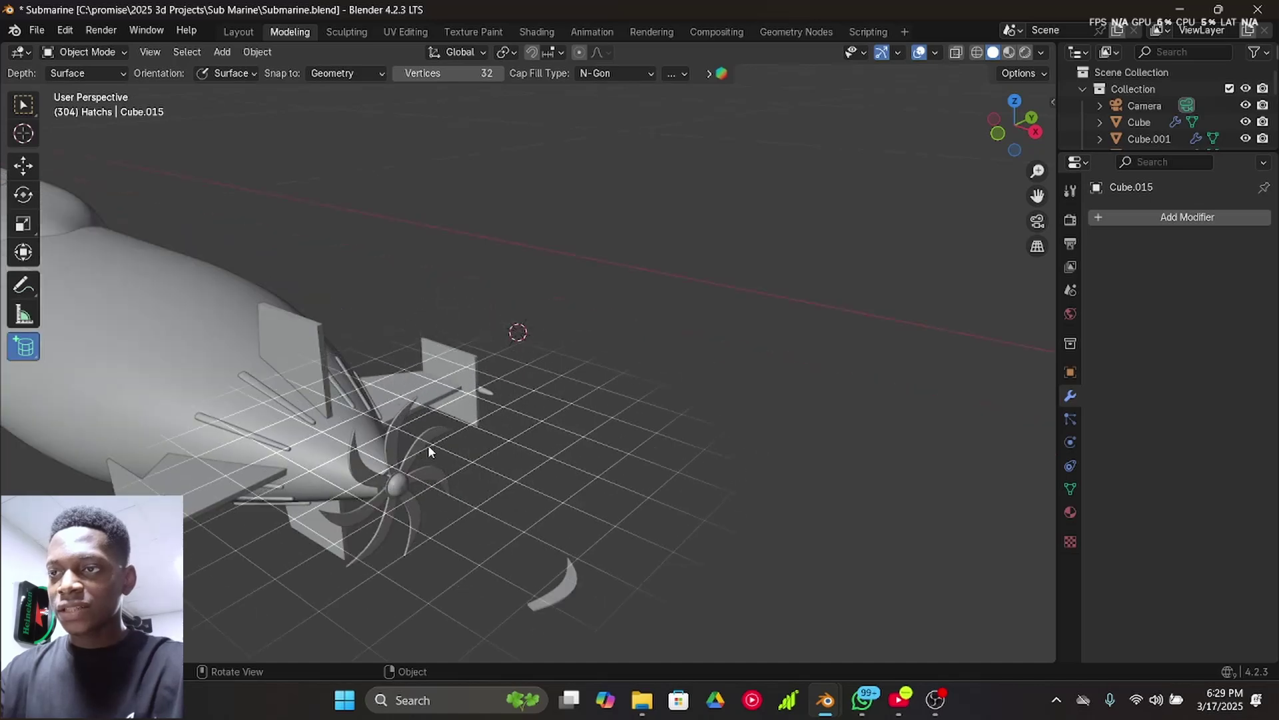
pyautogui.moveTo(428, 446); pyautogui.dragTo(374, 446, button='middle')
pyautogui.scroll(3, 464, 440)
pyautogui.moveTo(465, 440); pyautogui.dragTo(448, 439, button='middle')
pyautogui.keyDown('shift'); pyautogui.moveTo(448, 440); pyautogui.dragTo(326, 427, button='middle'); pyautogui.keyUp('shift')
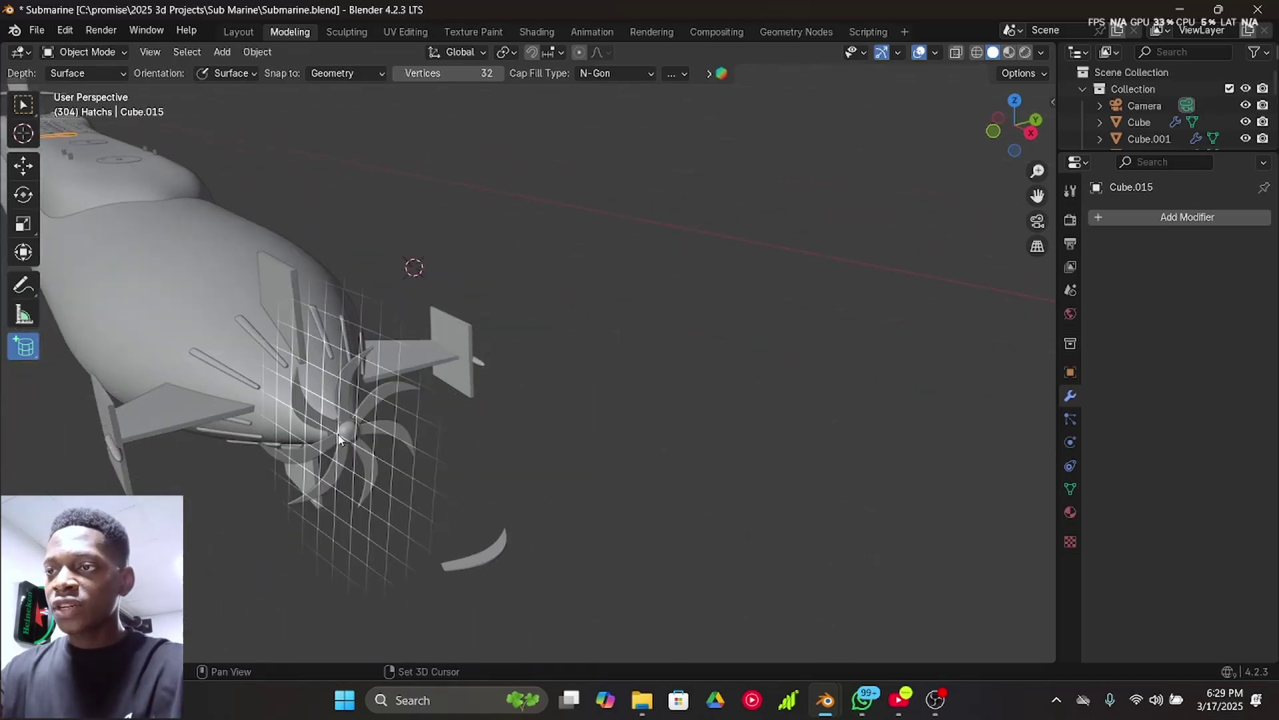
pyautogui.scroll(3, 320, 428)
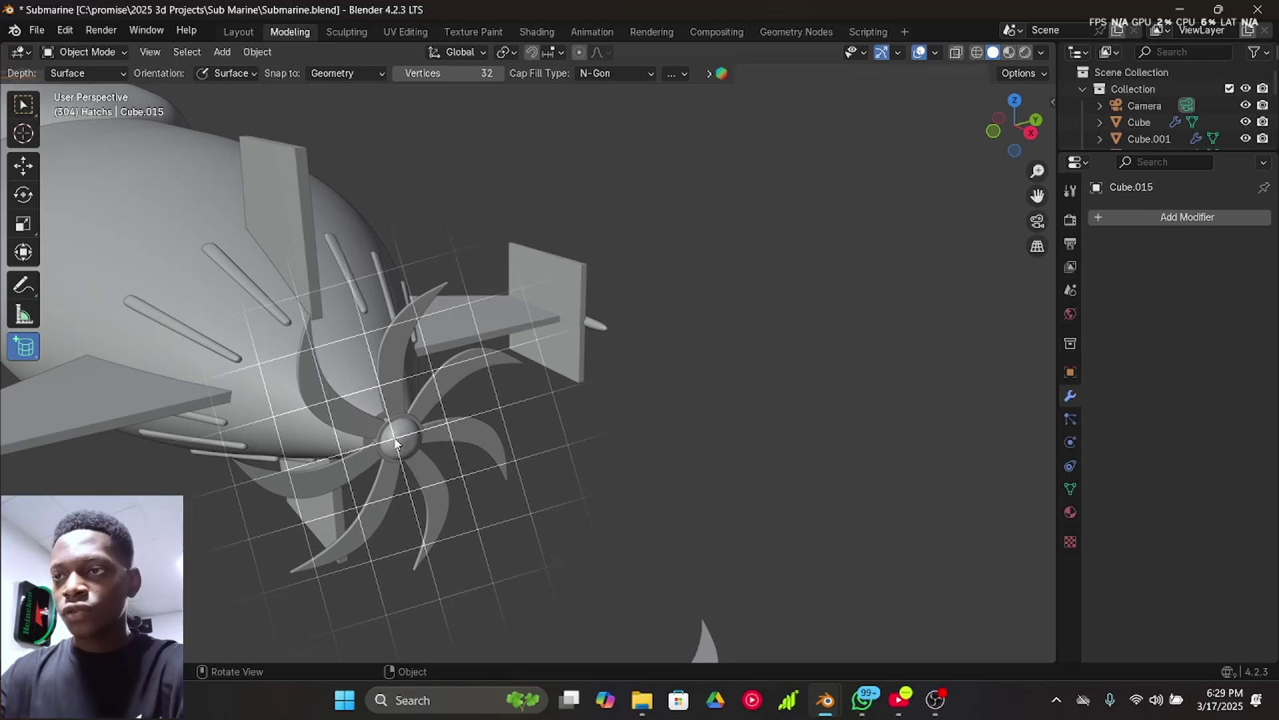
pyautogui.scroll(-3, 413, 436)
pyautogui.scroll(-3, 414, 436)
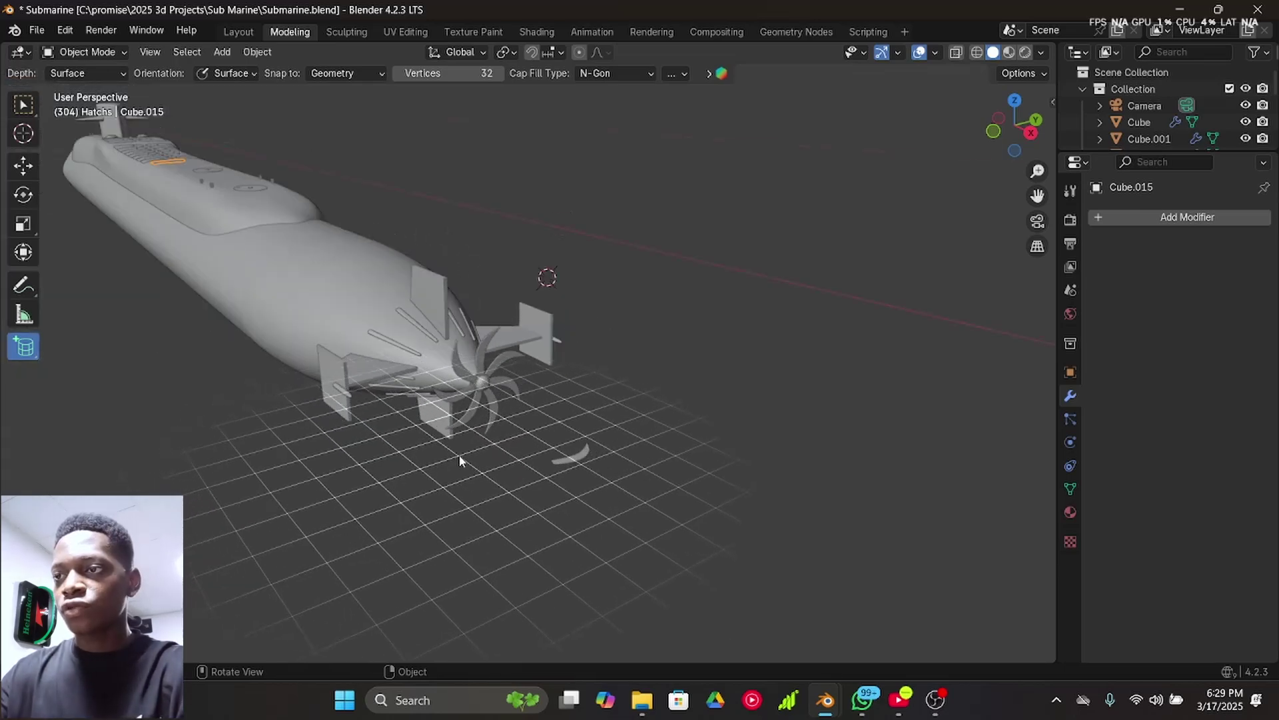
pyautogui.moveTo(453, 455); pyautogui.dragTo(541, 437, button='middle')
pyautogui.scroll(5, 672, 420)
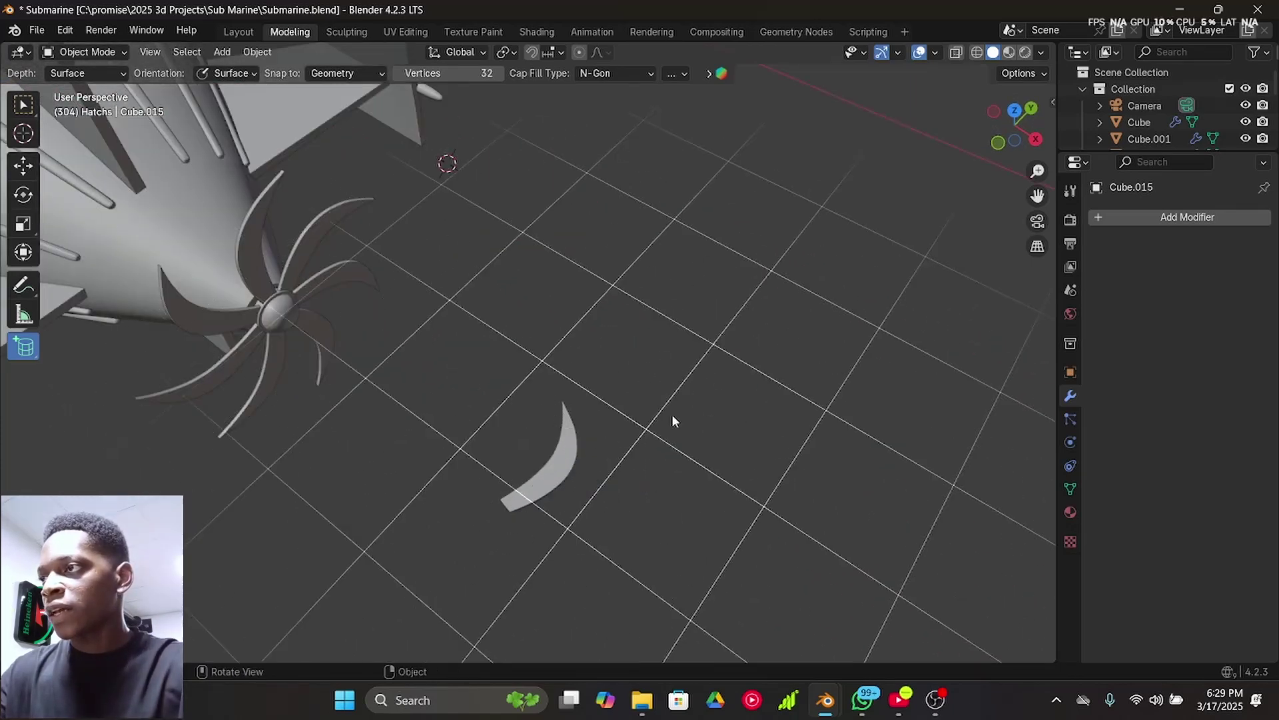
# - In top view, draw a flat cylinder just below the root of the loose propeller blade, centred near the X axis
pyautogui.click(1015, 111)
pyautogui.keyDown('shift'); pyautogui.moveTo(793, 504); pyautogui.dragTo(771, 381, button='middle'); pyautogui.keyUp('shift')
pyautogui.scroll(2, 771, 381)
pyautogui.keyDown('shift'); pyautogui.moveTo(685, 454); pyautogui.dragTo(597, 321, button='middle'); pyautogui.keyUp('shift')
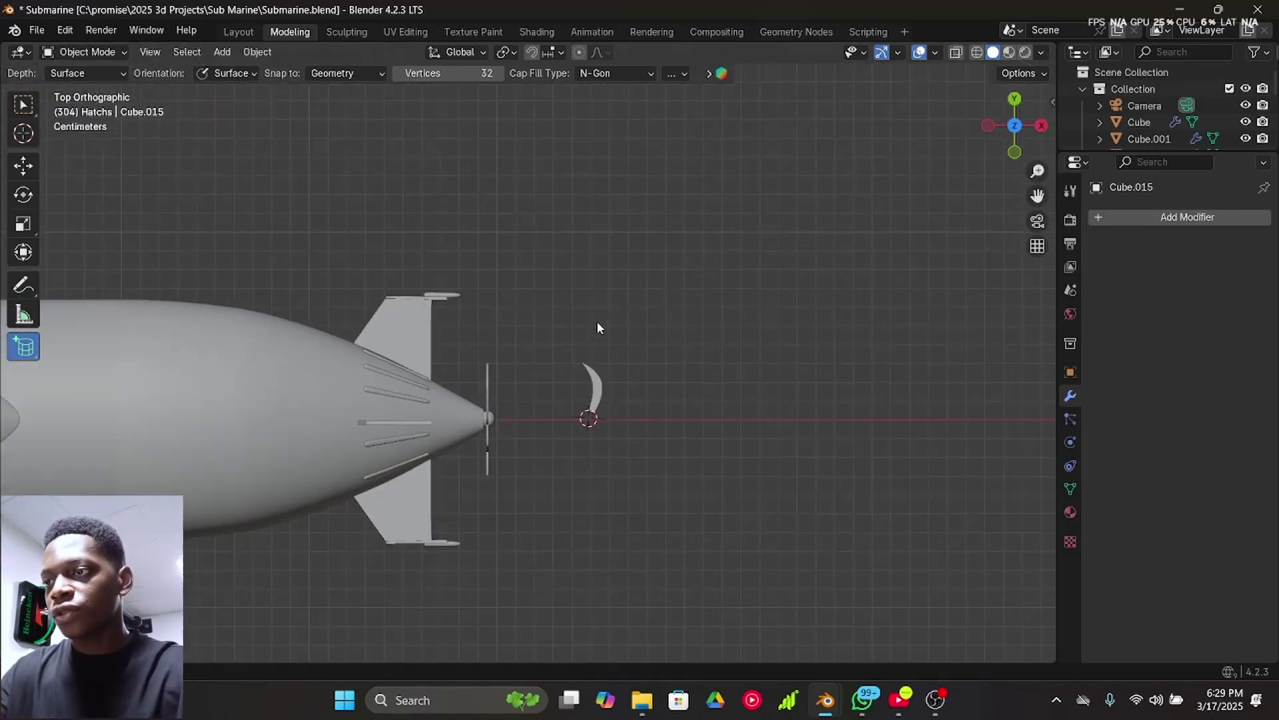
pyautogui.scroll(7, 617, 443)
pyautogui.keyDown('shift'); pyautogui.moveTo(667, 398); pyautogui.dragTo(436, 274, button='middle'); pyautogui.keyUp('shift')
pyautogui.scroll(3, 575, 414)
pyautogui.keyDown('shift'); pyautogui.moveTo(575, 415); pyautogui.dragTo(562, 378, button='middle'); pyautogui.keyUp('shift')
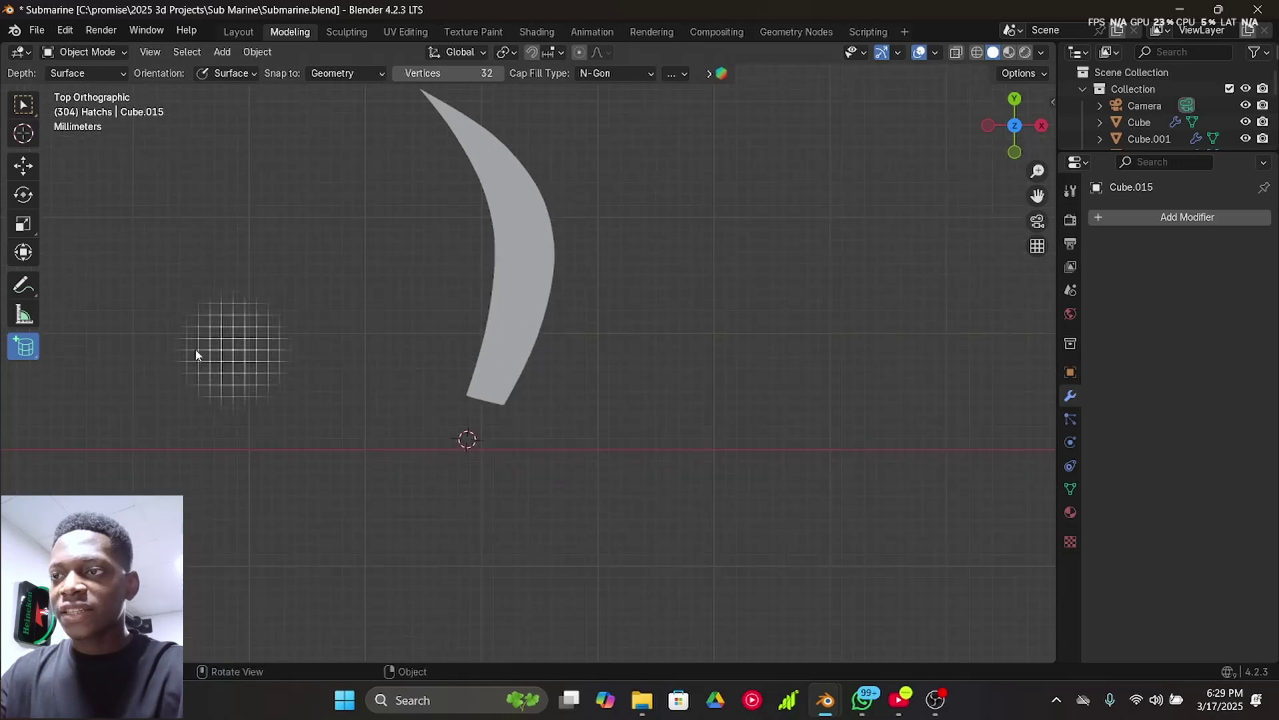
pyautogui.moveTo(138, 342); pyautogui.dragTo(146, 346)
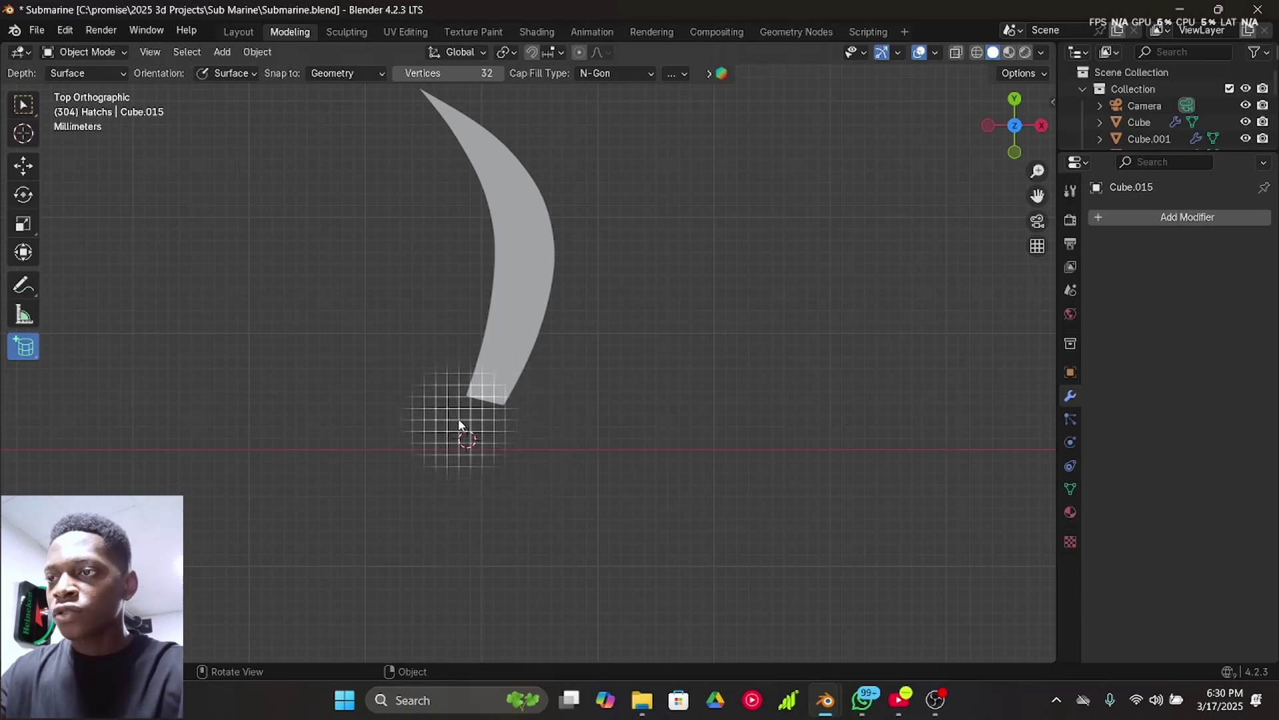
pyautogui.moveTo(455, 426); pyautogui.dragTo(524, 484)
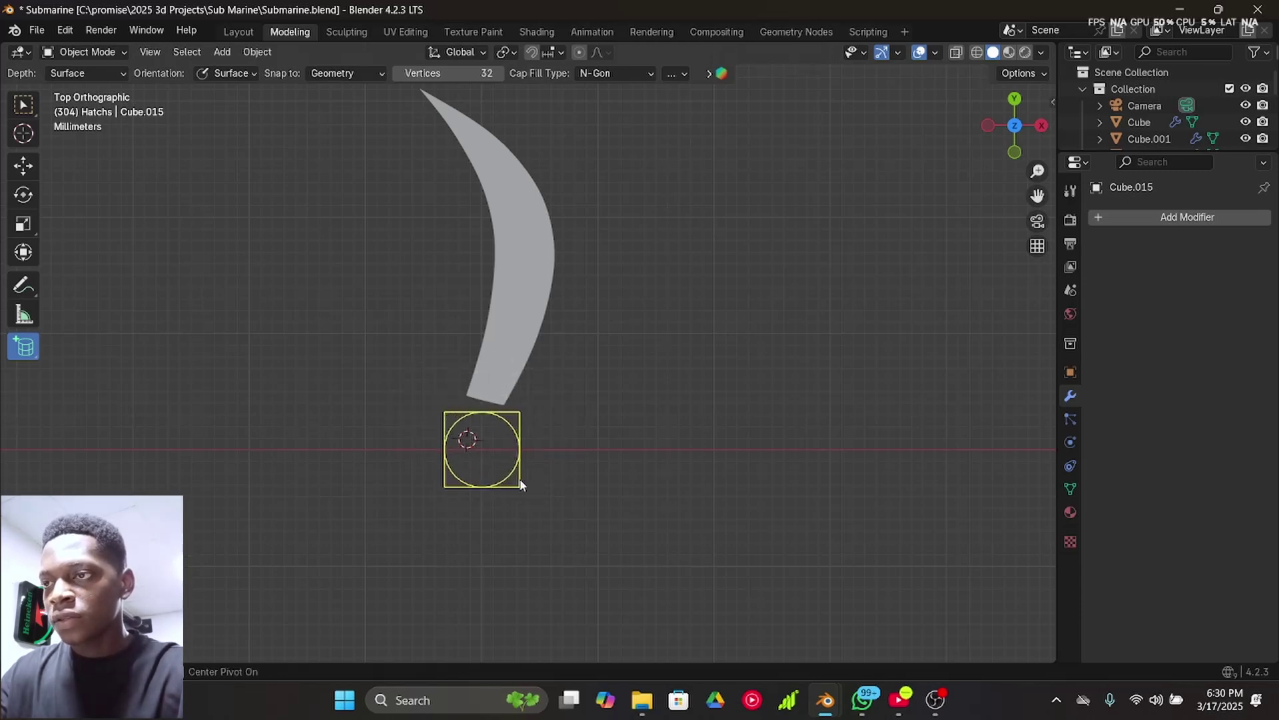
pyautogui.click(534, 457)
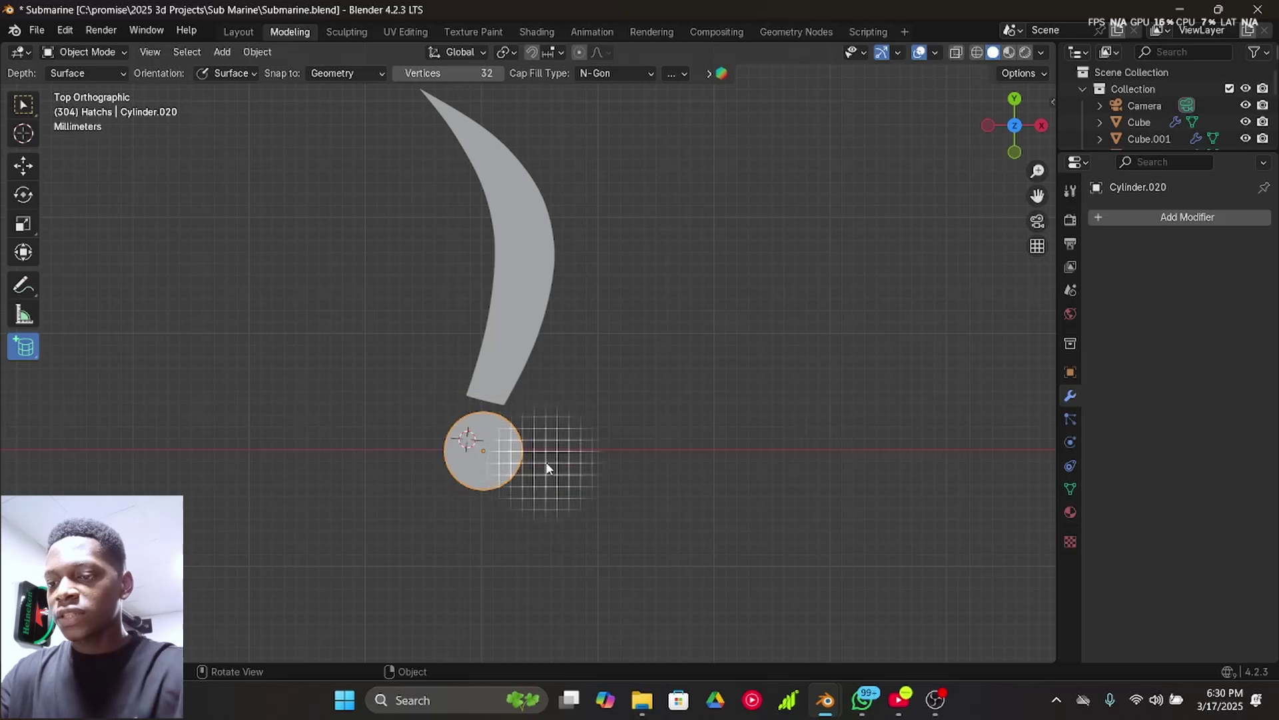
# - Move the hub cylinder slightly up in top view so its upper edge overlaps the root of the propeller blade
pyautogui.press('g')
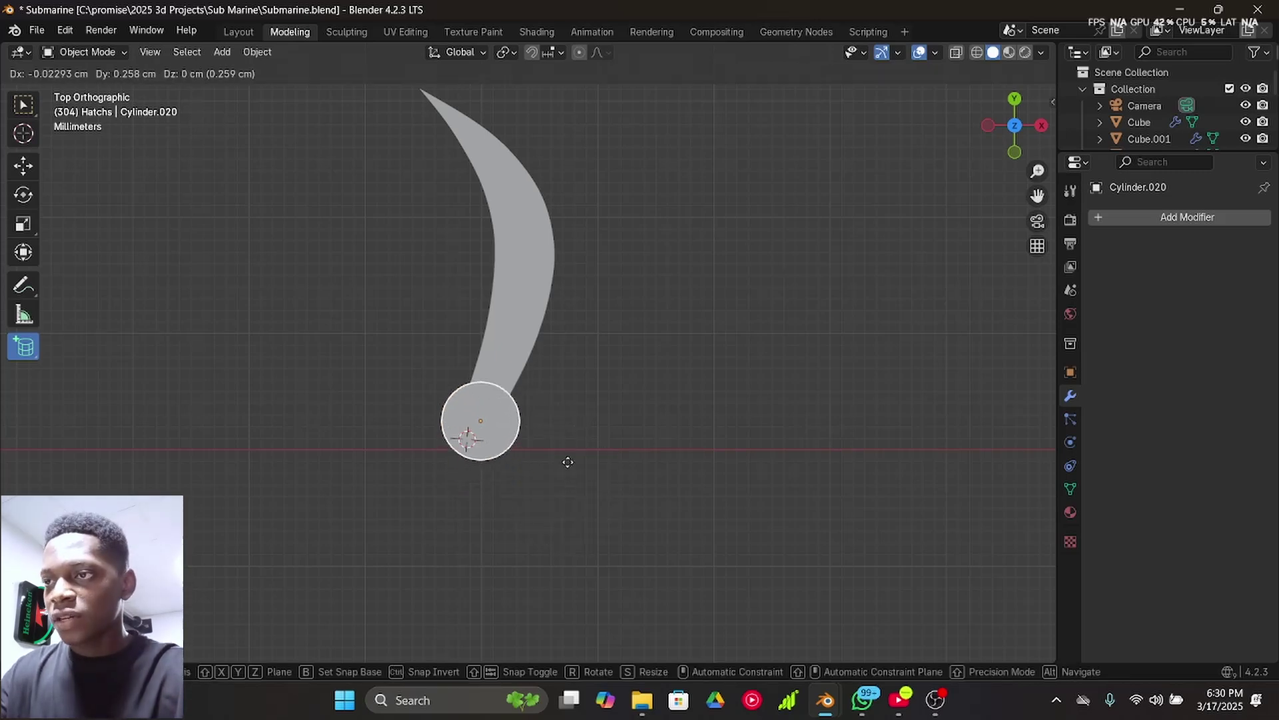
pyautogui.click(564, 469)
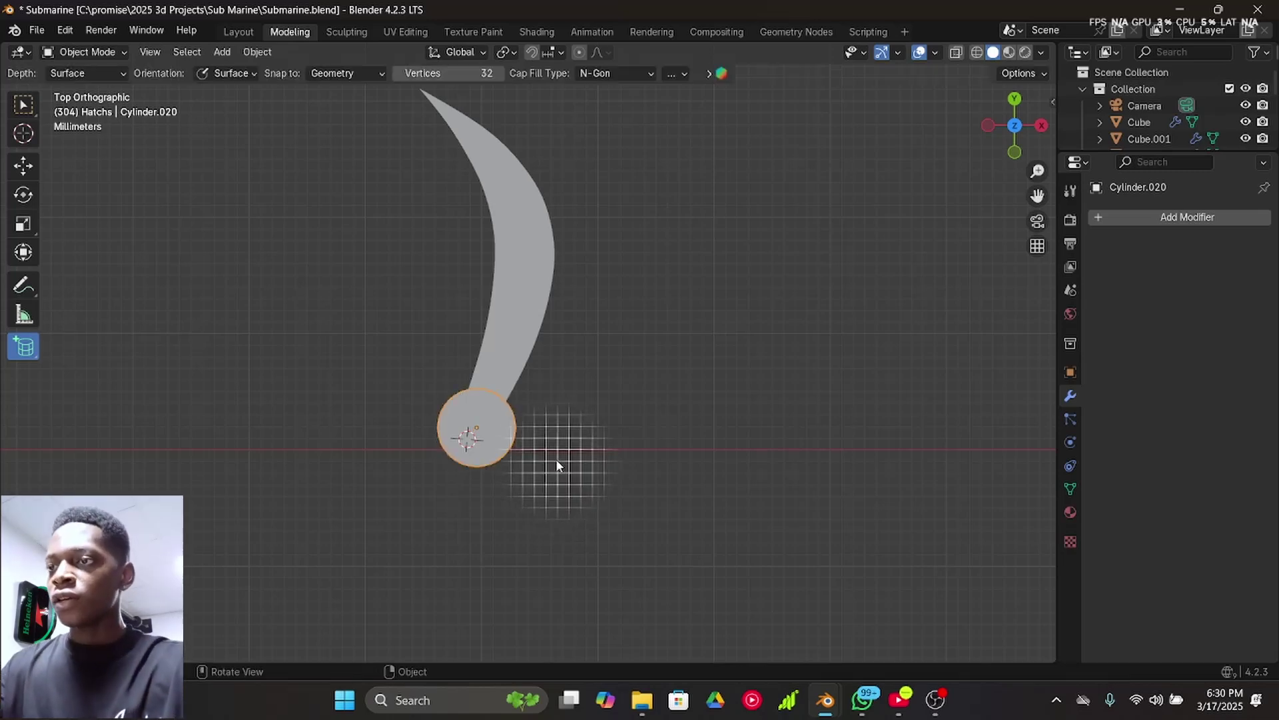
pyautogui.click(515, 307)
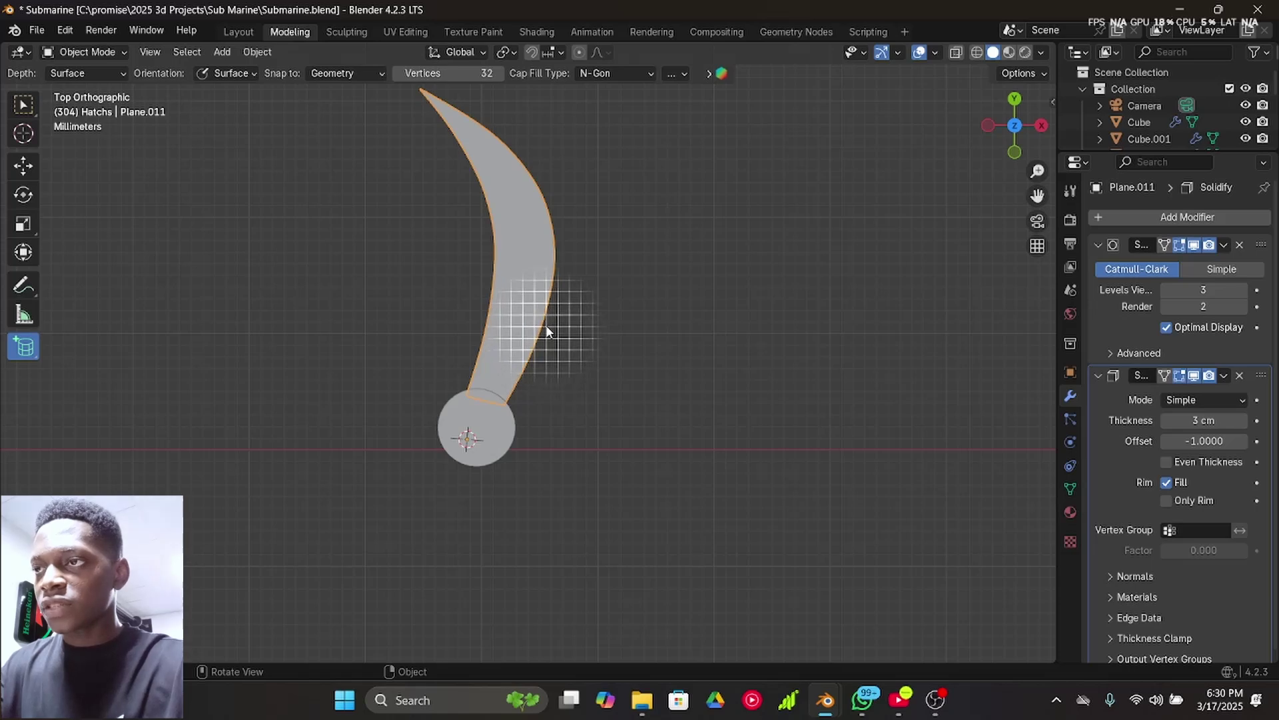
pyautogui.keyDown('shift'); pyautogui.moveTo(554, 320); pyautogui.dragTo(572, 343, button='middle'); pyautogui.keyUp('shift')
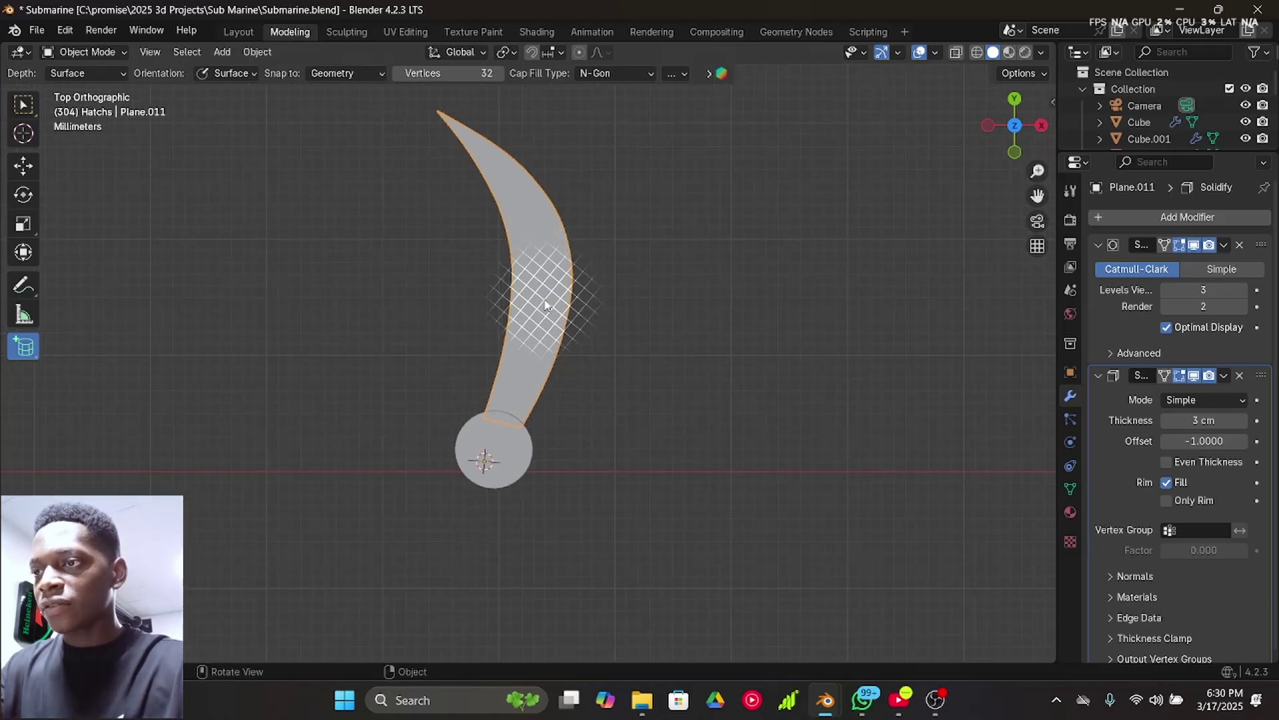
# - Snap the 3D cursor to the centre of the hub cylinder
pyautogui.click(499, 460)
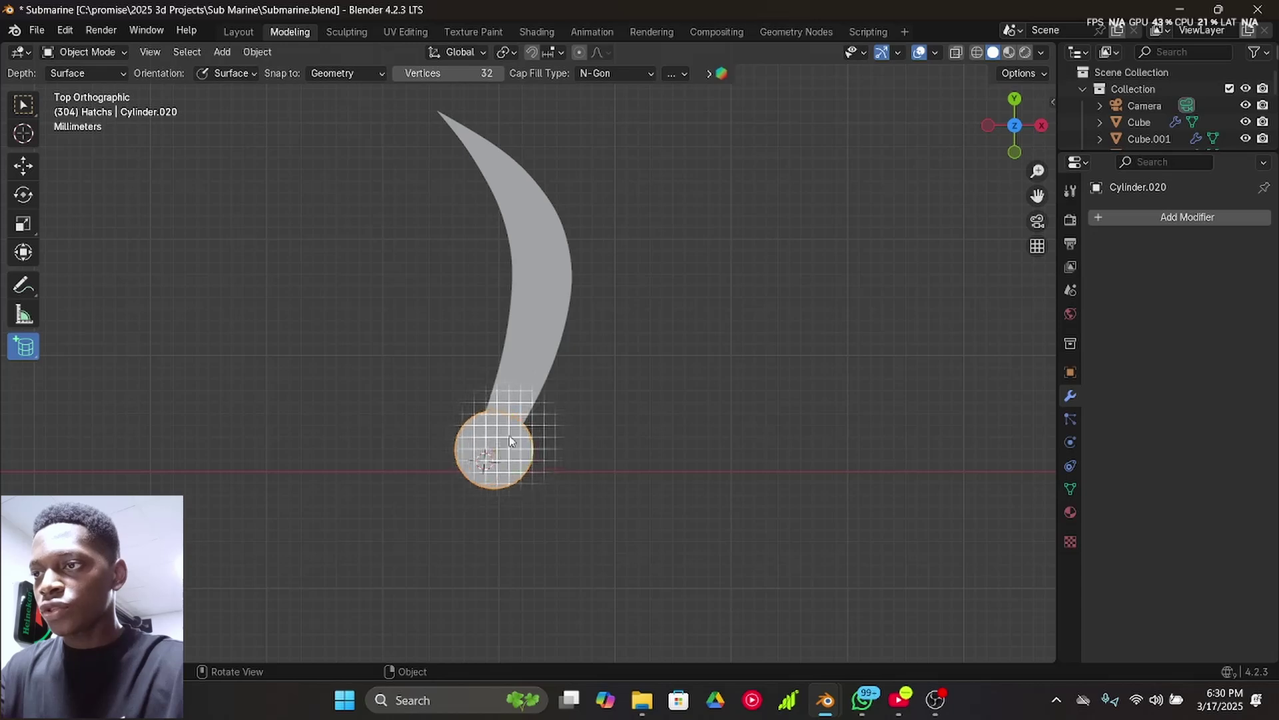
pyautogui.hotkey('shift', 's')
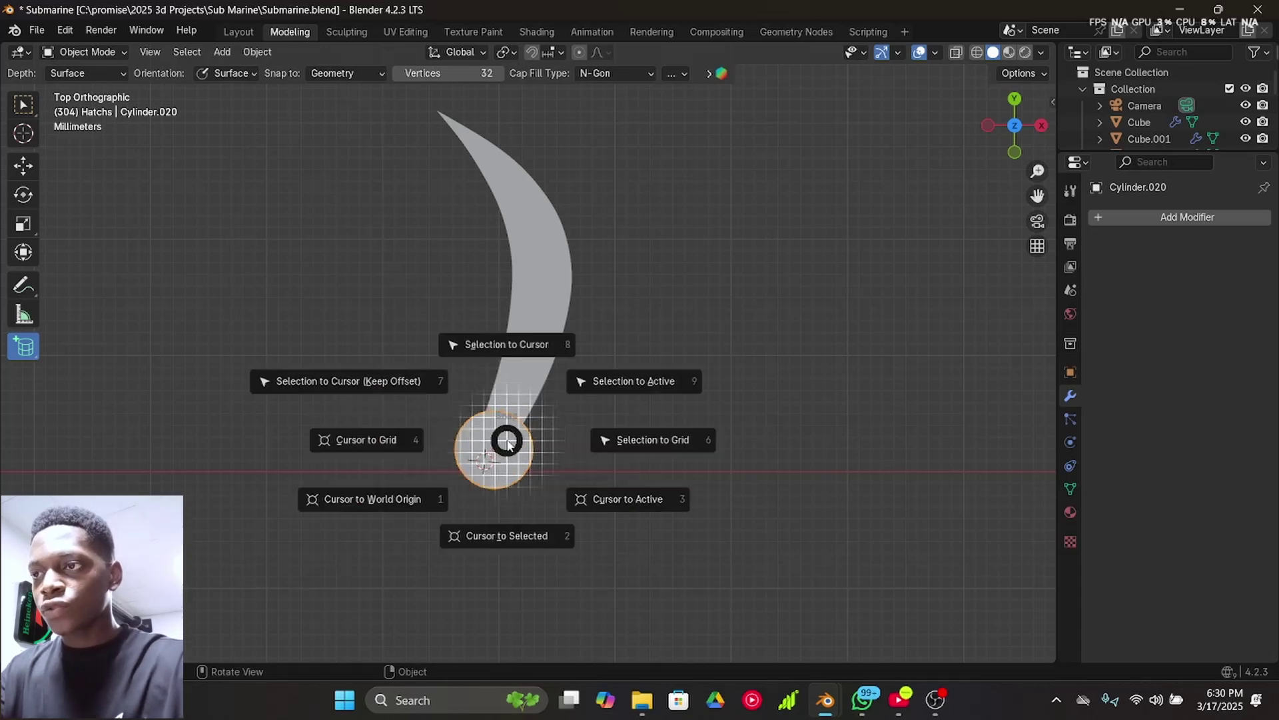
pyautogui.press('2')
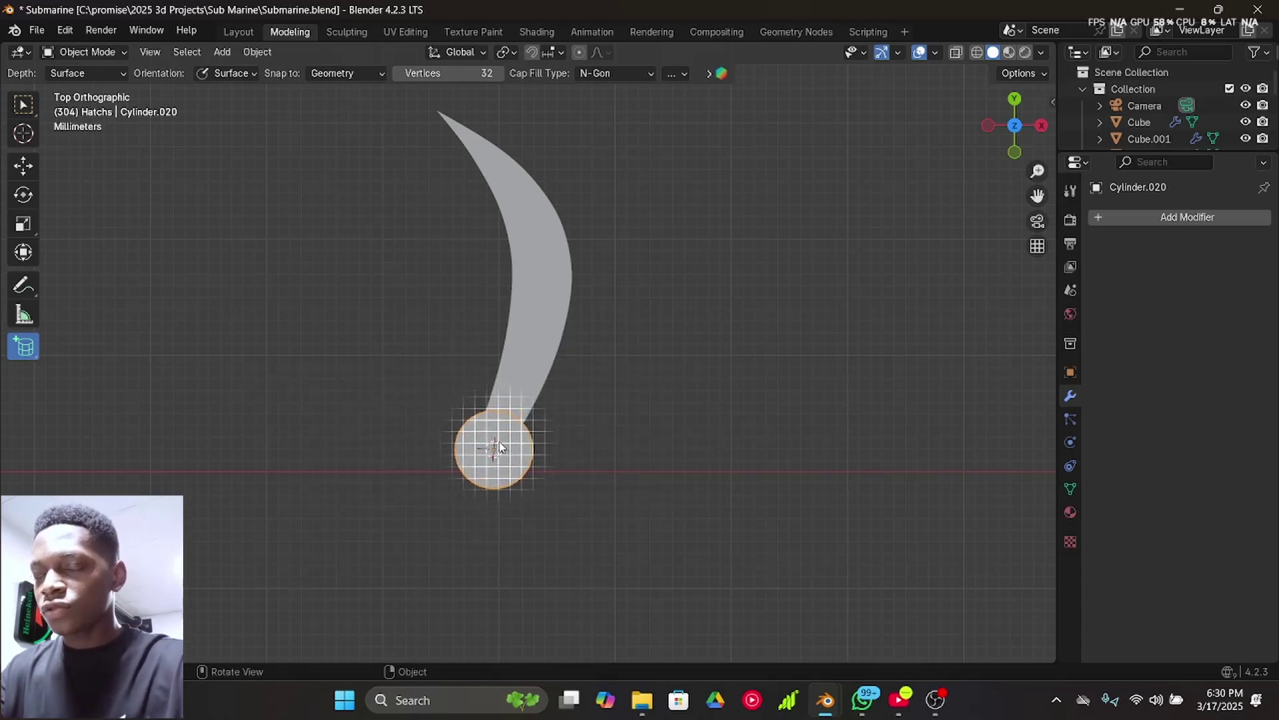
pyautogui.scroll(1, 490, 448)
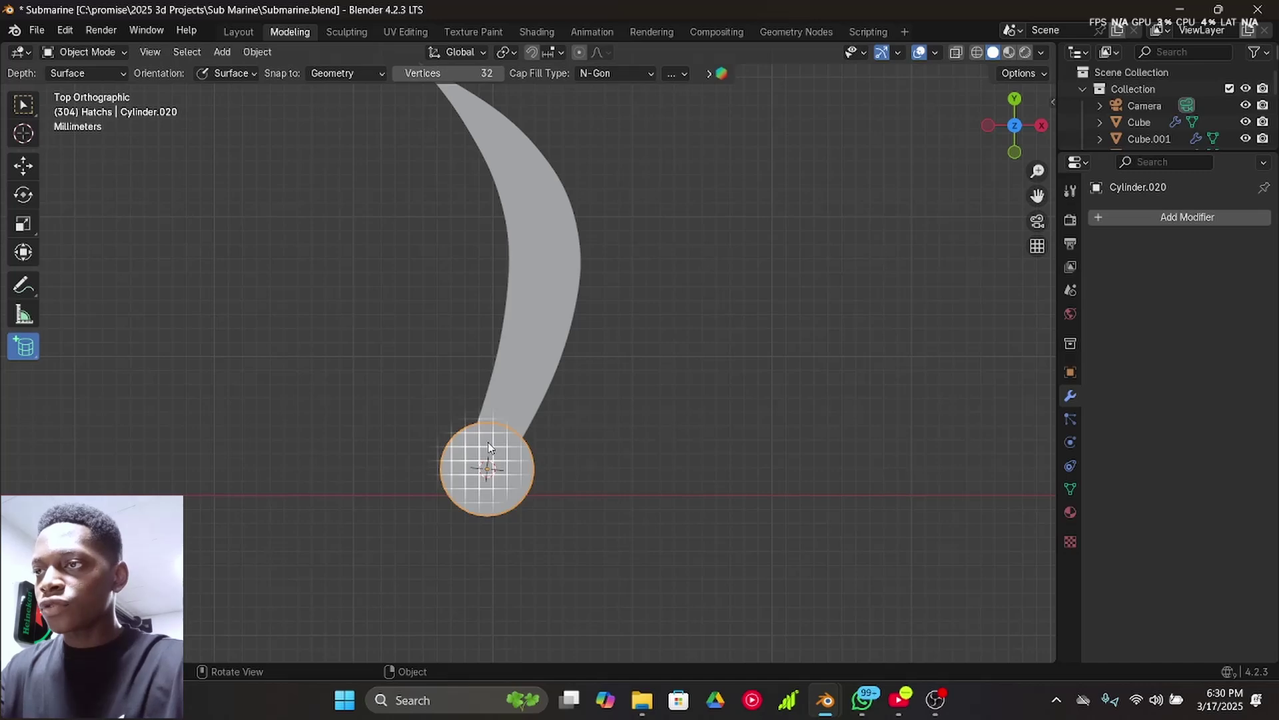
# - Set the propeller blade's origin to the 3D cursor at the hub's centre
pyautogui.click(533, 343)
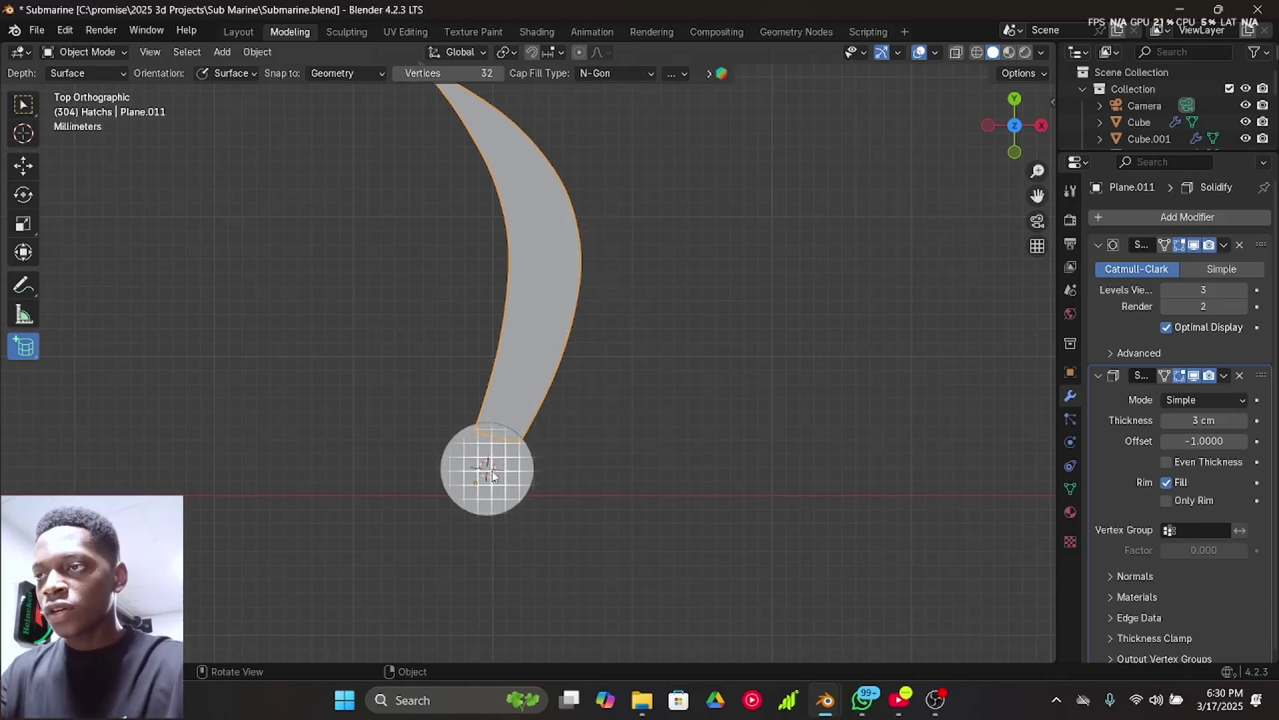
pyautogui.rightClick(545, 317)
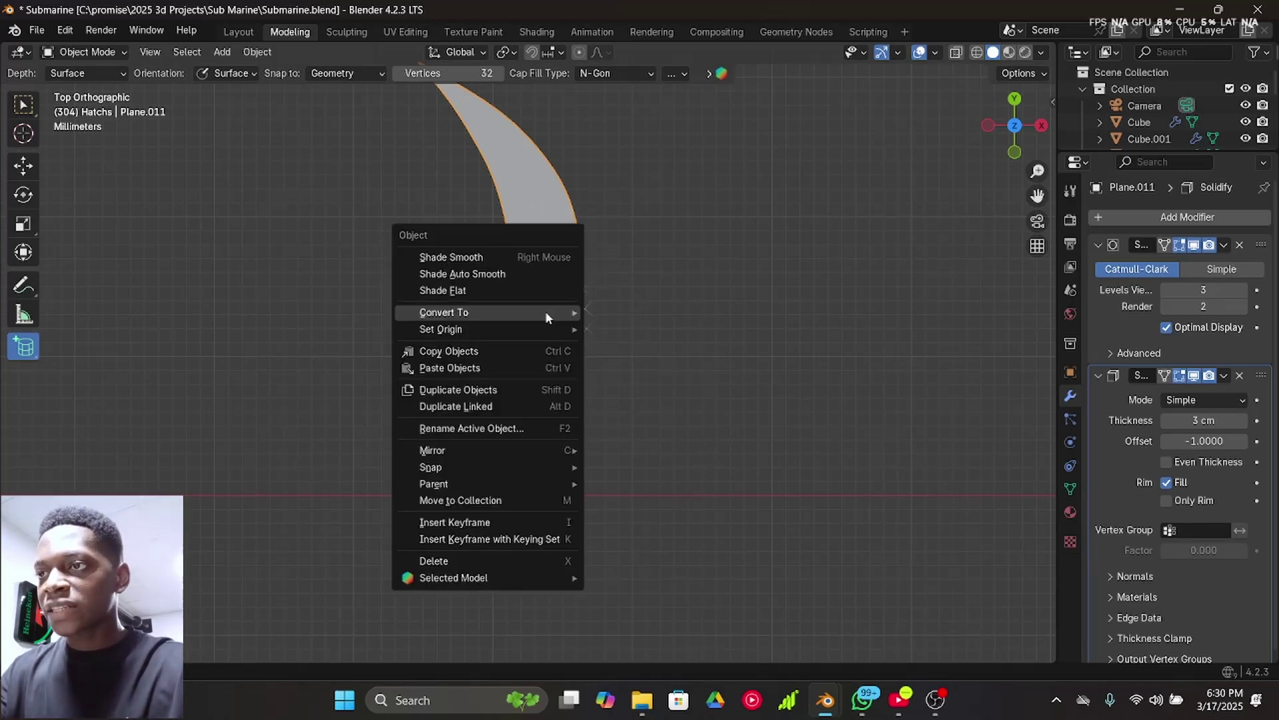
pyautogui.moveTo(477, 327)
pyautogui.click(631, 364)
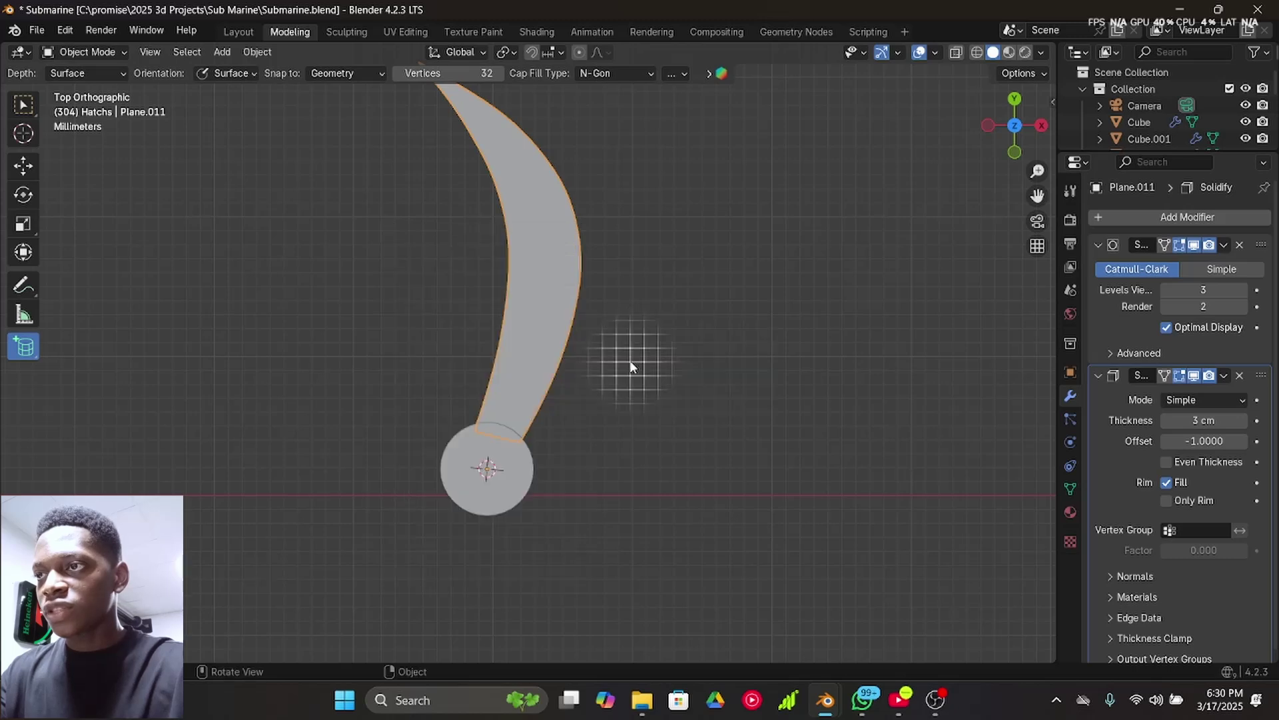
# - Try rotating the blade around the hub's centre to test its pivot, then examine where the blade root meets the hub
pyautogui.scroll(-2, 523, 300)
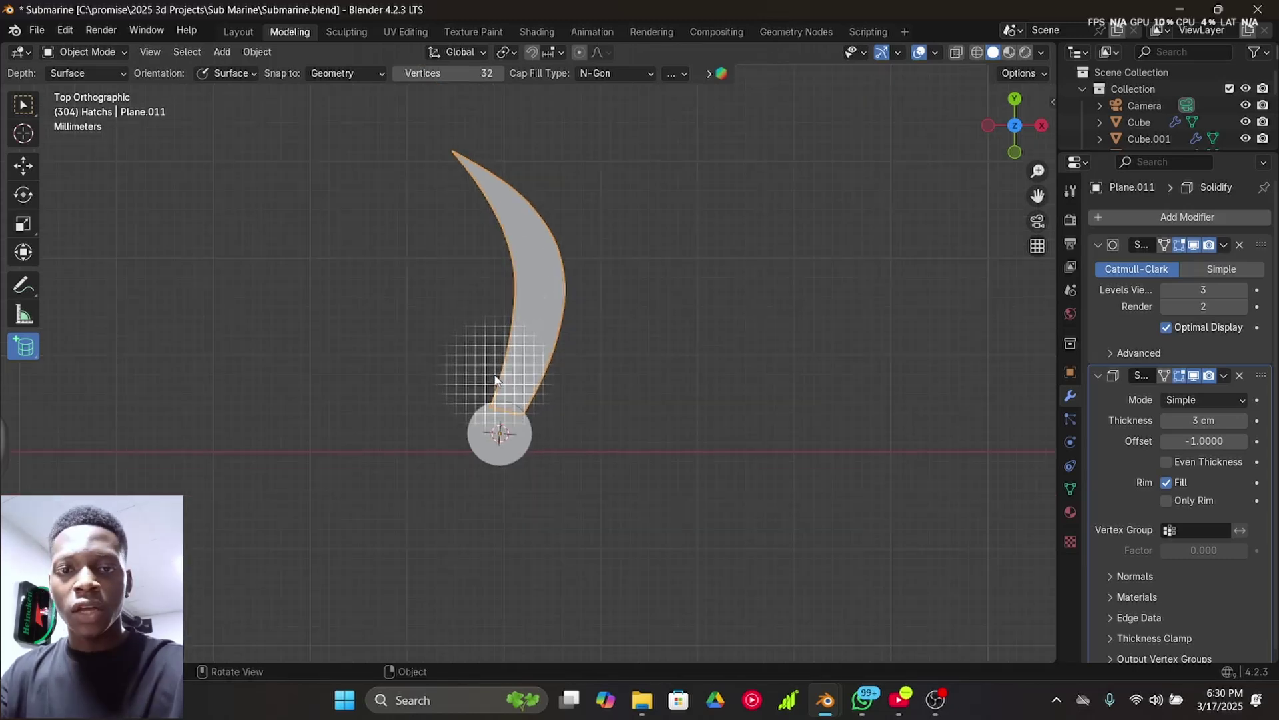
pyautogui.press('r')
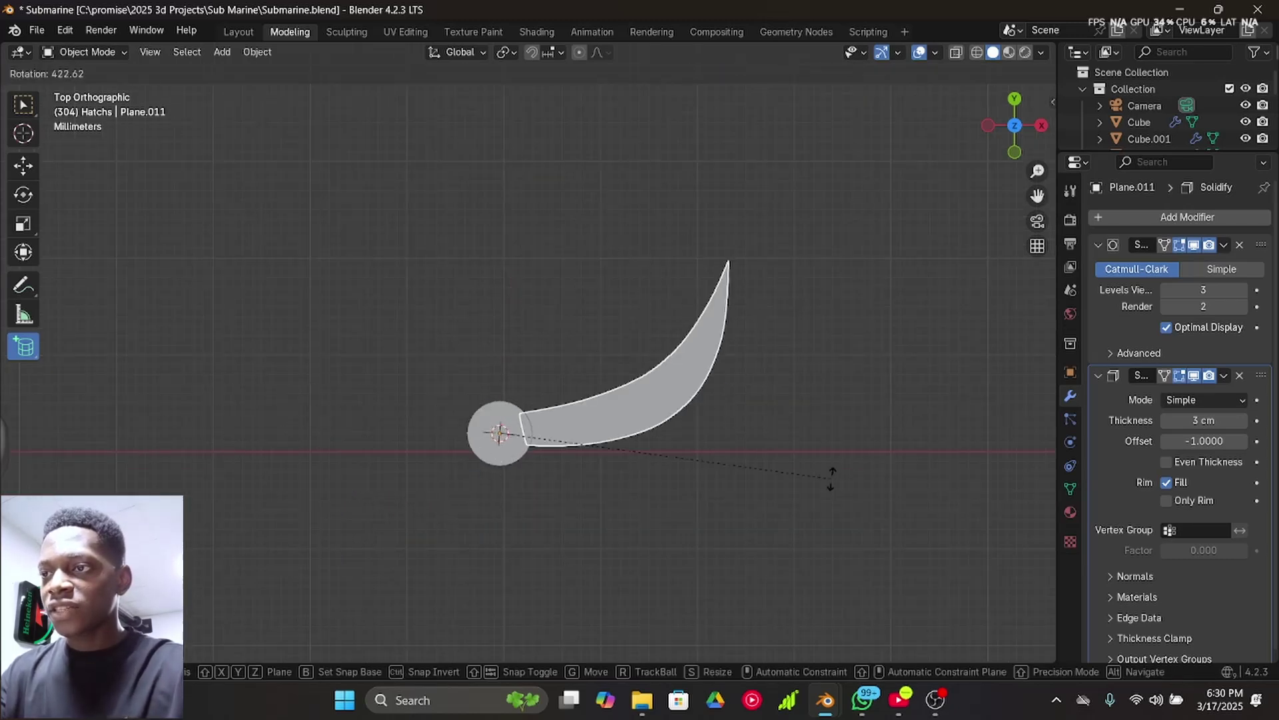
pyautogui.press('Escape')
pyautogui.scroll(1, 495, 460)
pyautogui.scroll(3, 495, 460)
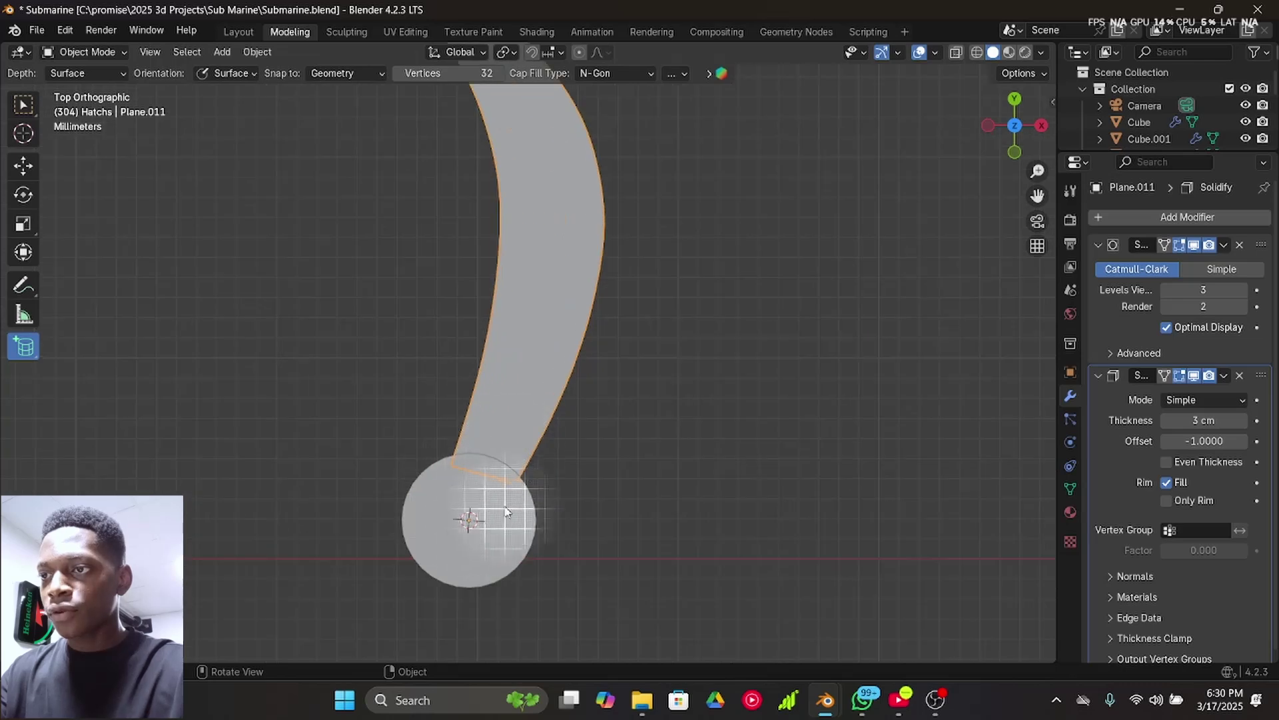
pyautogui.scroll(-1, 466, 521)
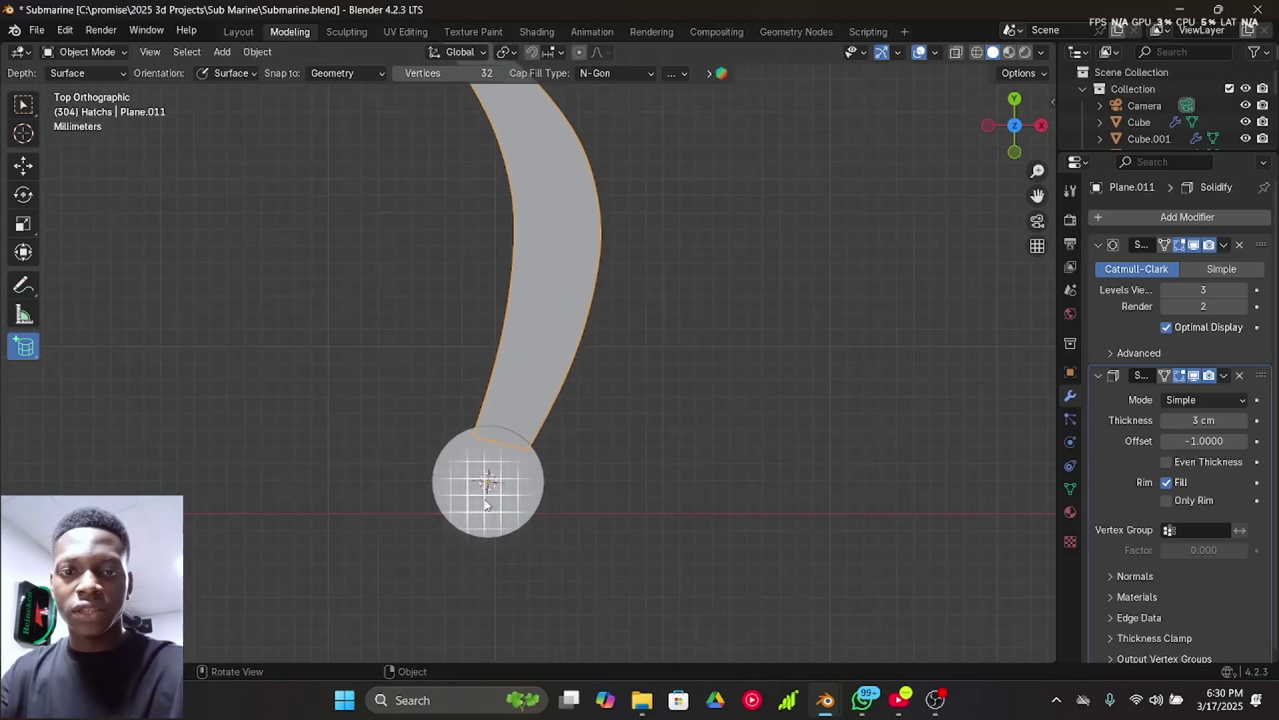
pyautogui.scroll(-3, 498, 502)
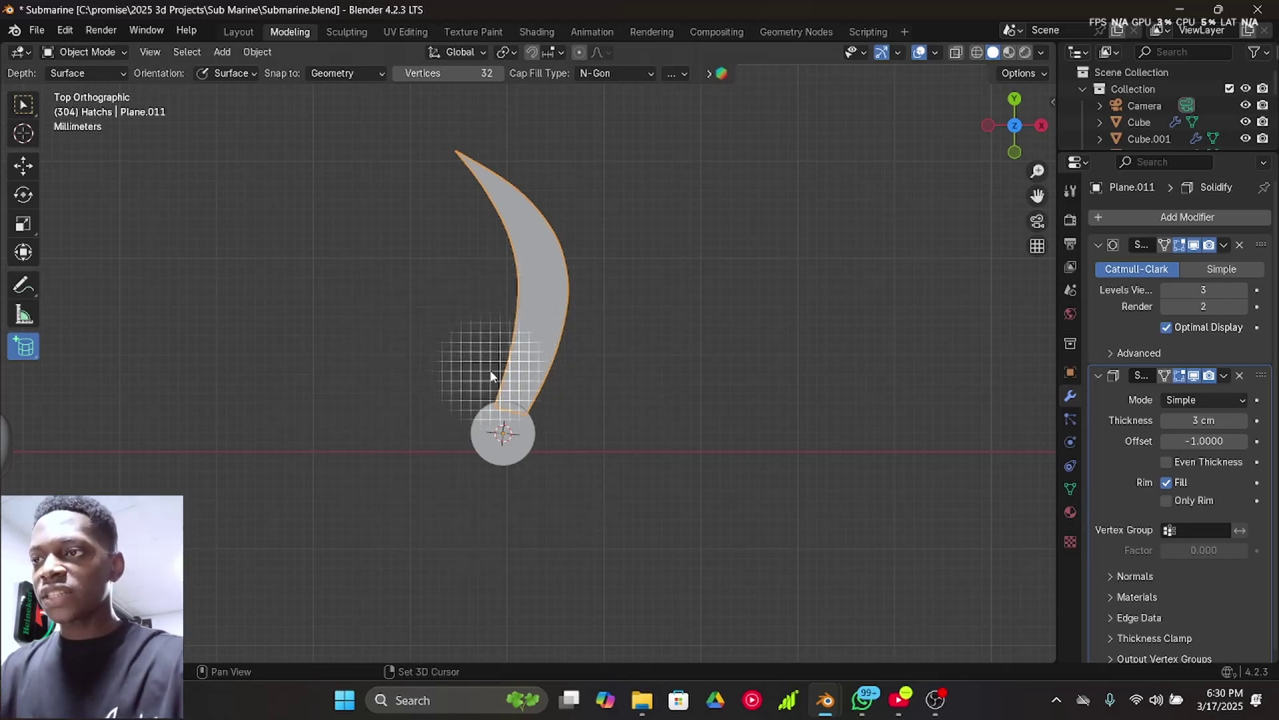
# - Duplicate the propeller blade, leaving the copy in place exactly over the original
pyautogui.hotkey('shift', 'd')
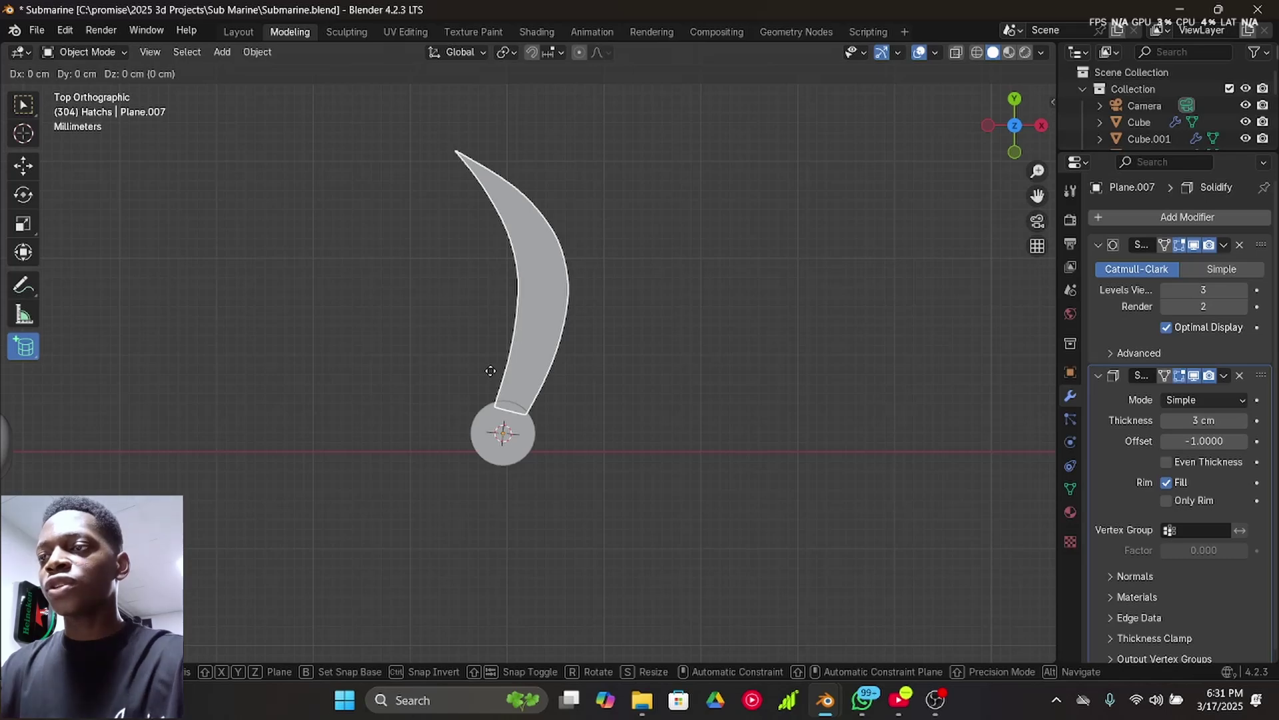
pyautogui.rightClick(491, 371)
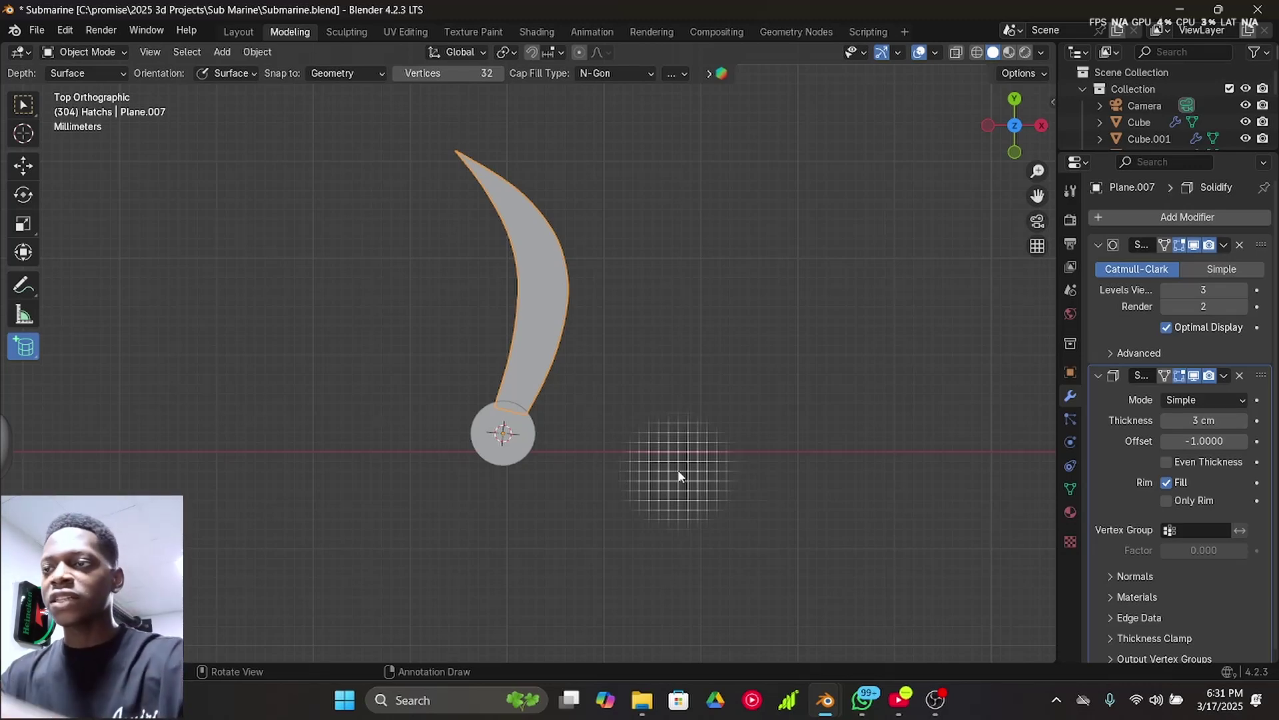
pyautogui.moveTo(549, 339); pyautogui.dragTo(668, 266)
pyautogui.rightClick(736, 413)
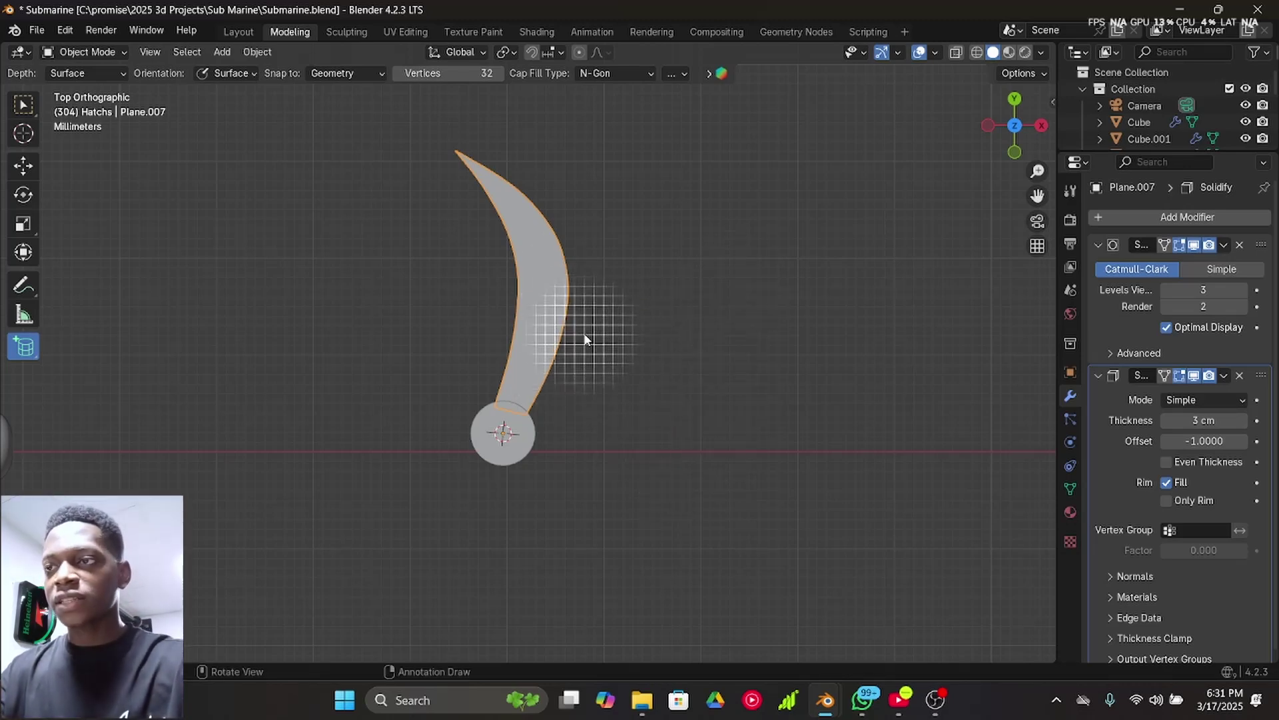